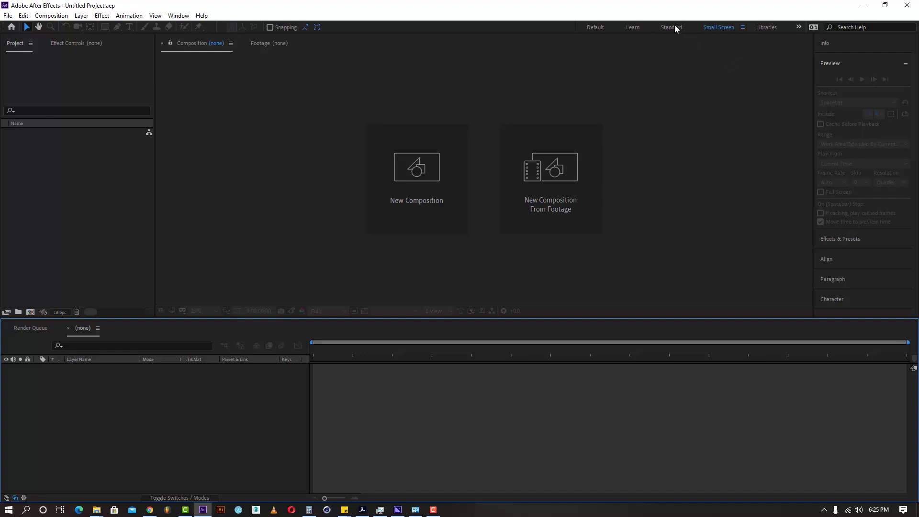
Collapse the Preview panel and look over the list of additional workspaces without switching from Small Screen.
{"action": "left_click", "coordinate": [851, 61]}
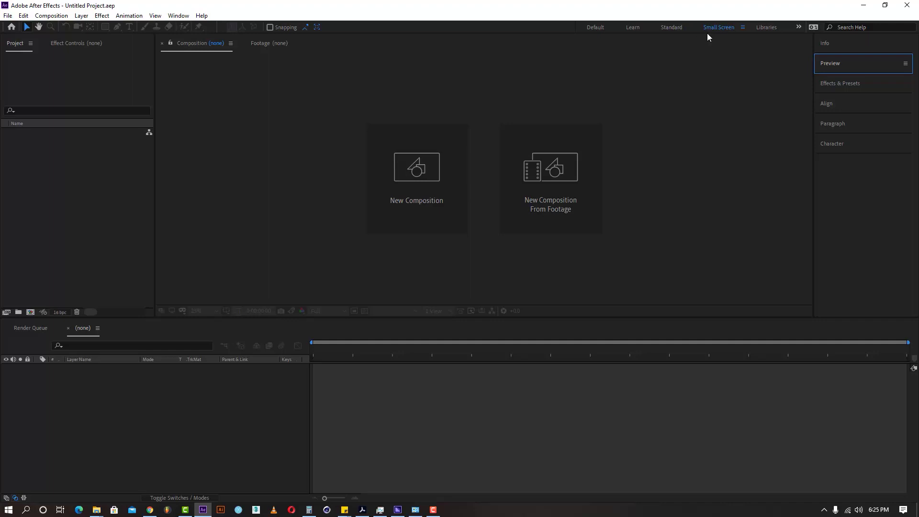
{"action": "left_click", "coordinate": [799, 27]}
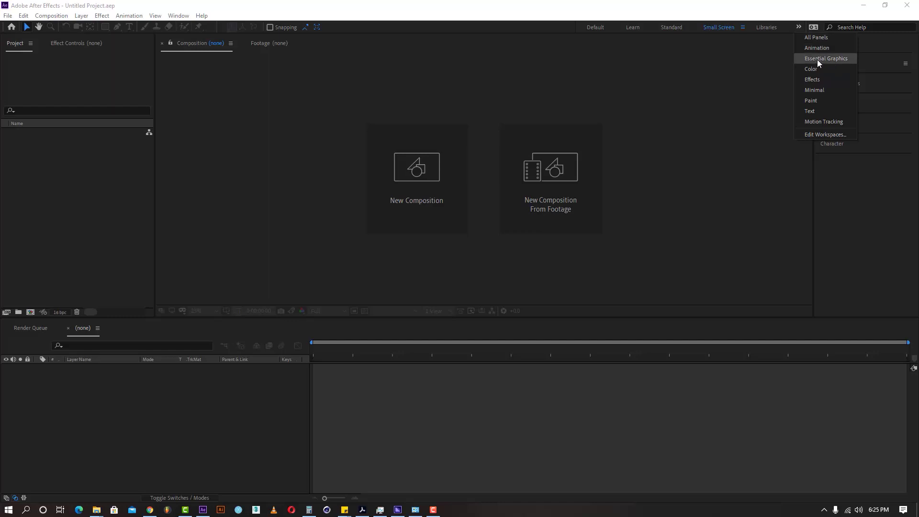
{"action": "left_click", "coordinate": [758, 6]}
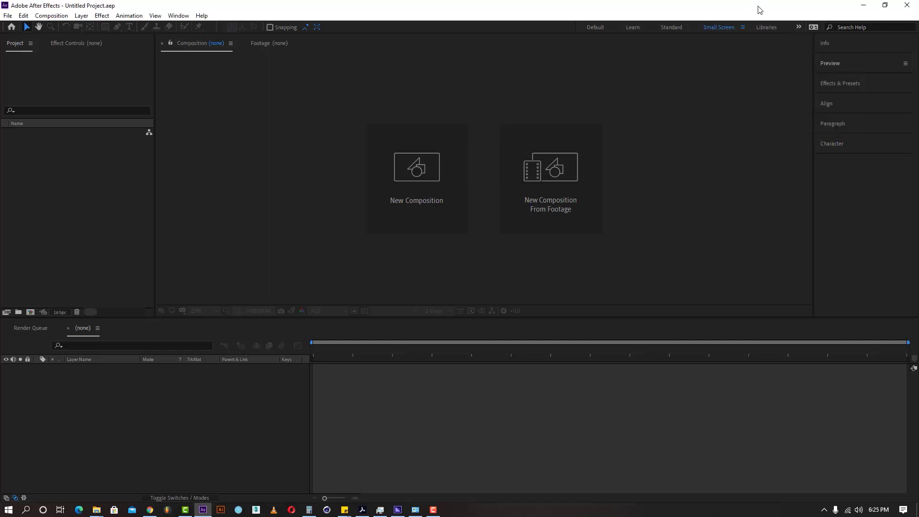
Expand the Info panel and close it to remove it from the workspace.
{"action": "left_click", "coordinate": [830, 50]}
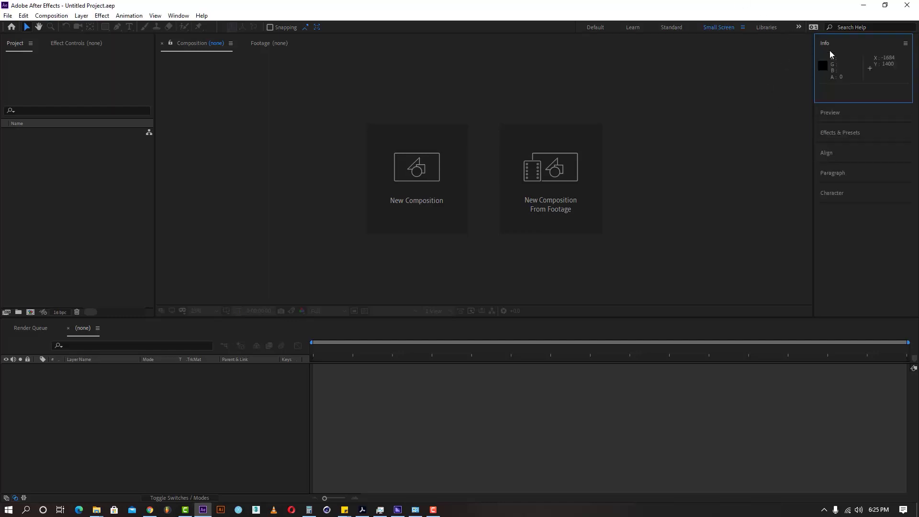
{"action": "left_click", "coordinate": [904, 44]}
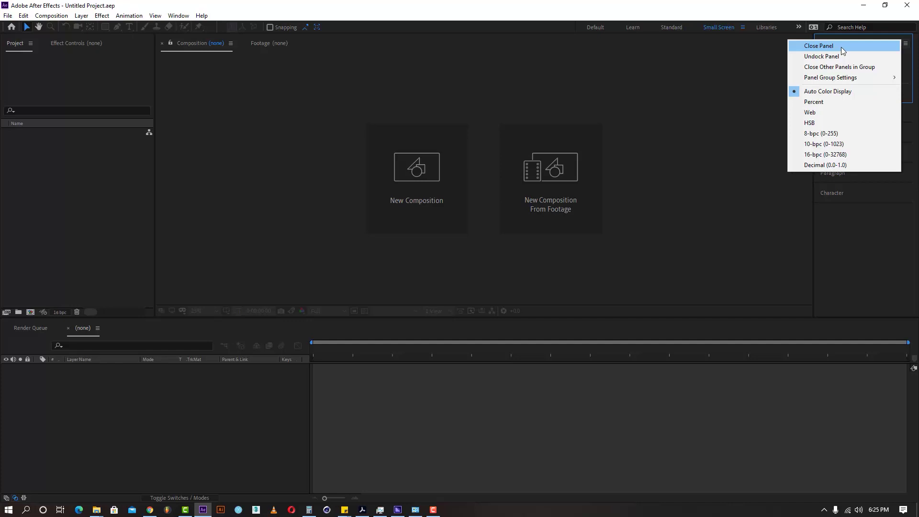
{"action": "left_click", "coordinate": [842, 47]}
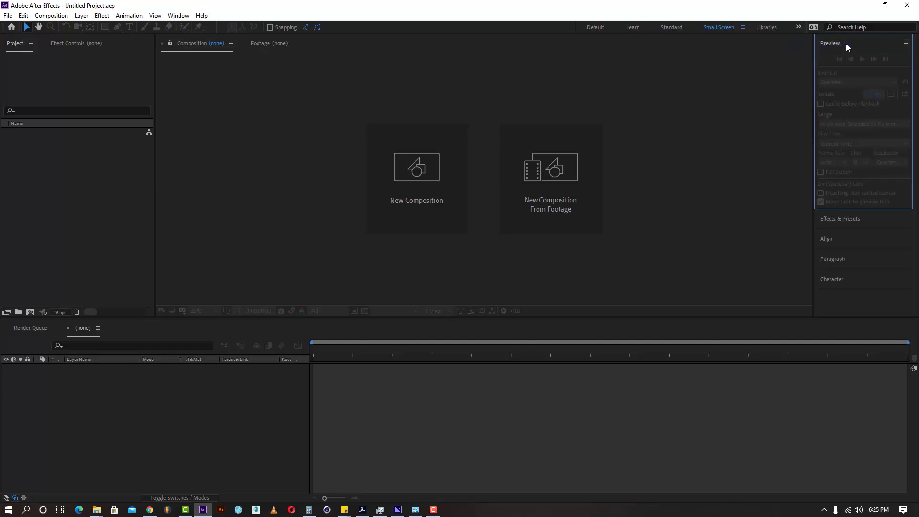
Collapse Preview and briefly check the Effects & Presets, Paragraph and Character panels, leaving them all collapsed.
{"action": "left_click", "coordinate": [846, 44]}
{"action": "left_click", "coordinate": [843, 63]}
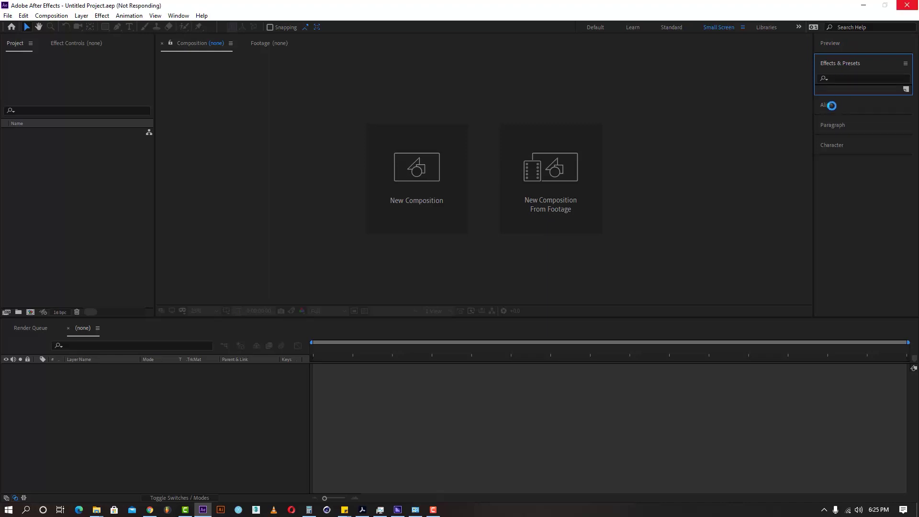
{"action": "left_click", "coordinate": [832, 105]}
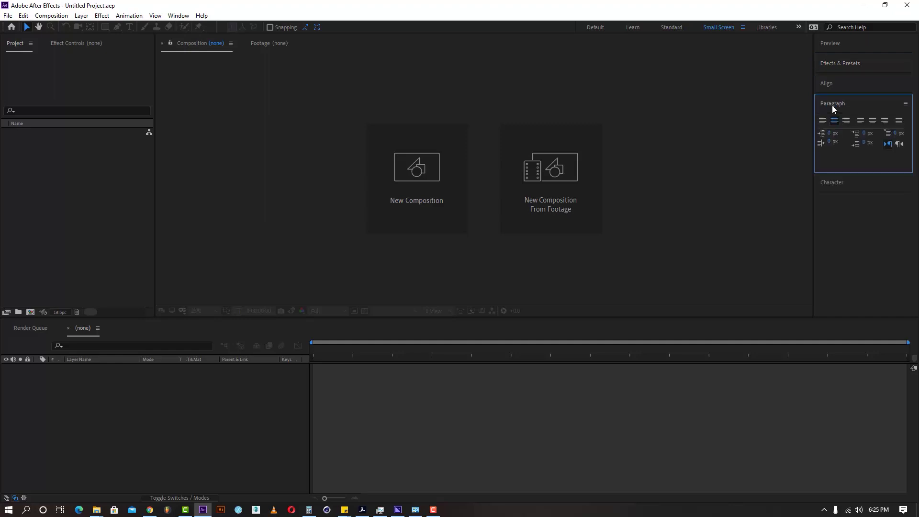
{"action": "left_click", "coordinate": [832, 105]}
{"action": "left_click", "coordinate": [835, 125]}
{"action": "left_click", "coordinate": [829, 124]}
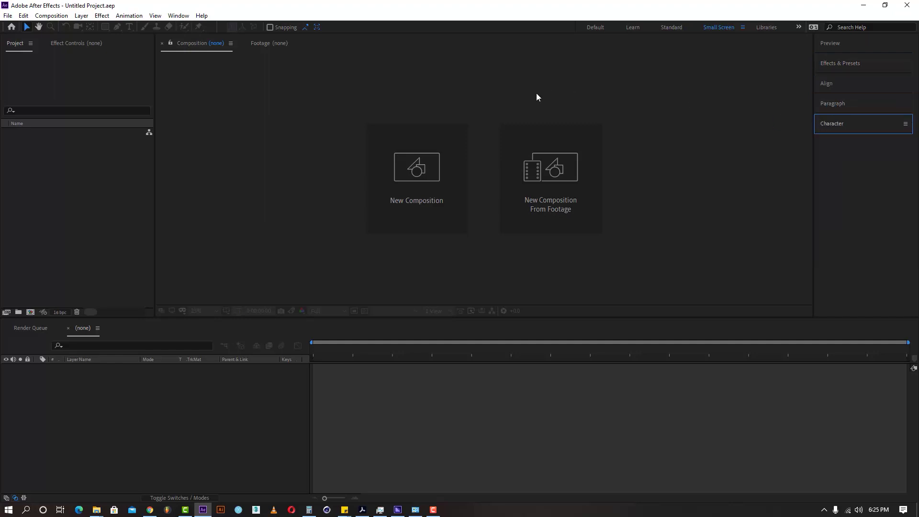
Show the Effect Controls panel and review which panels are enabled in the workspace.
{"action": "left_click", "coordinate": [155, 16]}
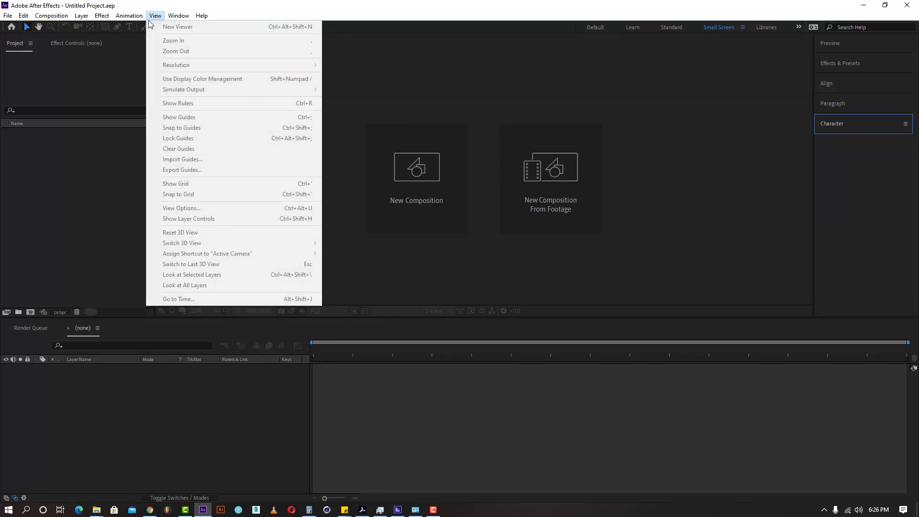
{"action": "mouse_move", "coordinate": [175, 17]}
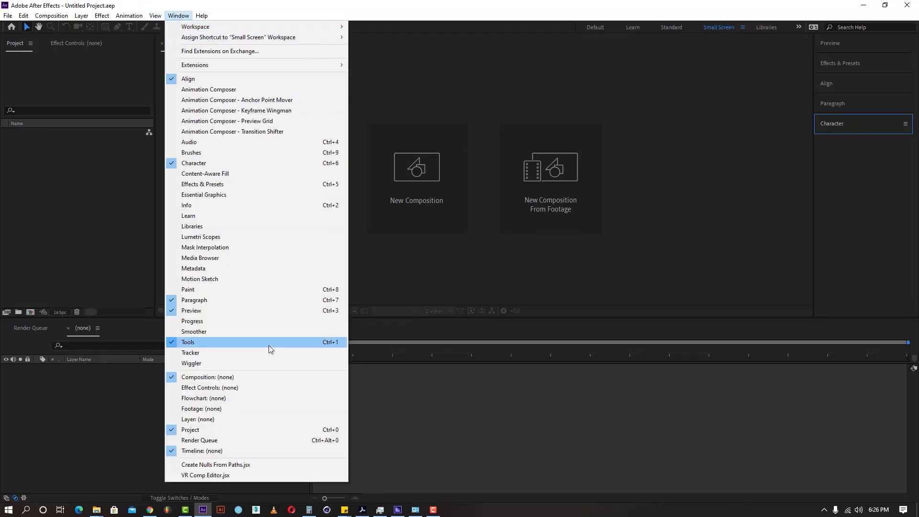
{"action": "left_click", "coordinate": [205, 388]}
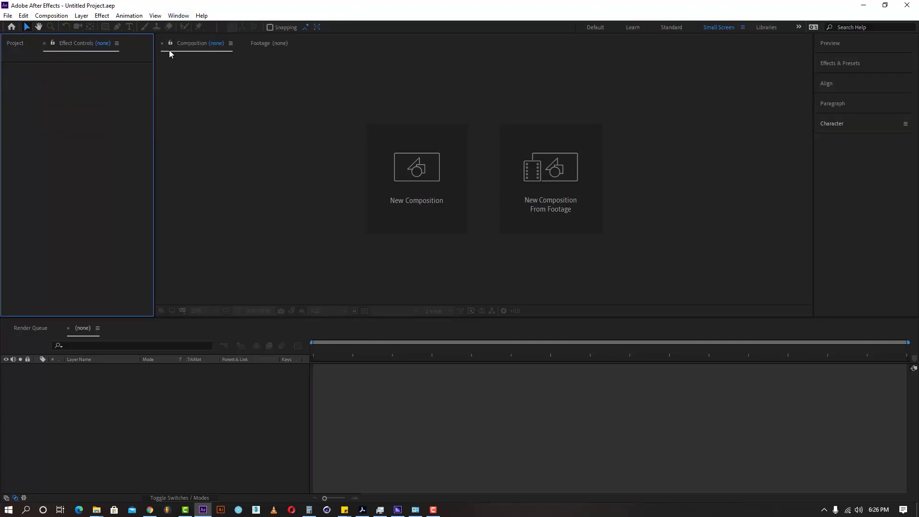
{"action": "left_click", "coordinate": [176, 17]}
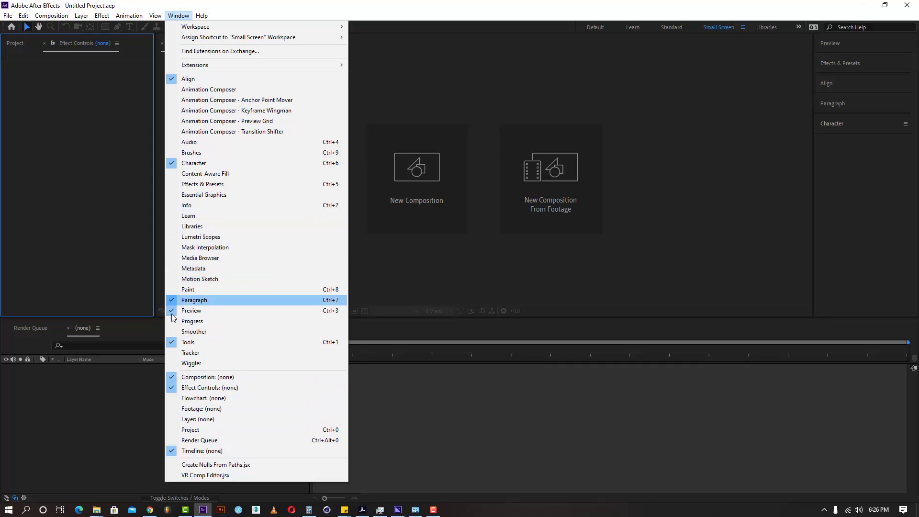
{"action": "left_click", "coordinate": [455, 447]}
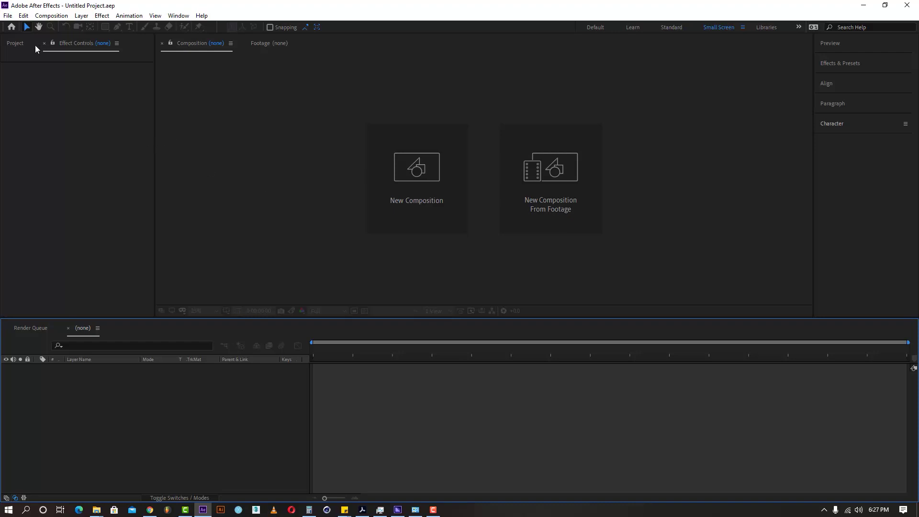
Open the General preferences.
{"action": "left_click", "coordinate": [8, 15]}
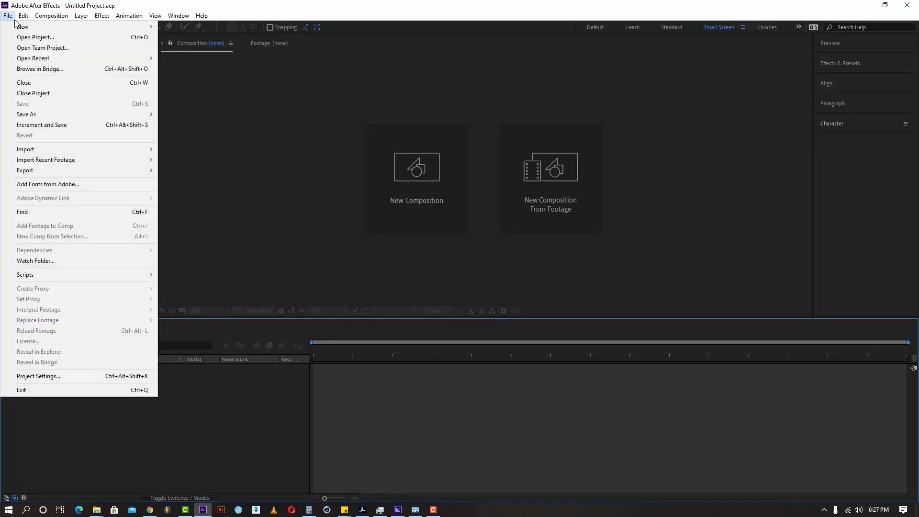
{"action": "mouse_move", "coordinate": [27, 19]}
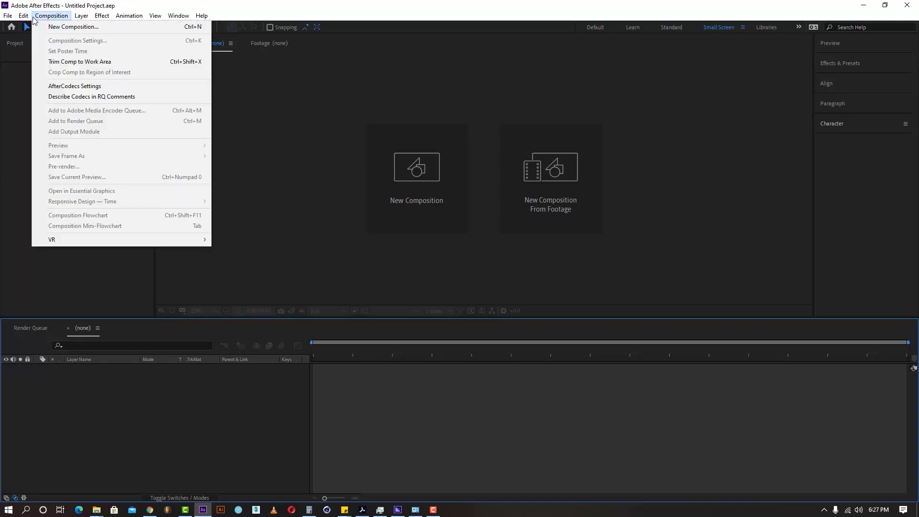
{"action": "mouse_move", "coordinate": [76, 284]}
{"action": "left_click", "coordinate": [207, 282]}
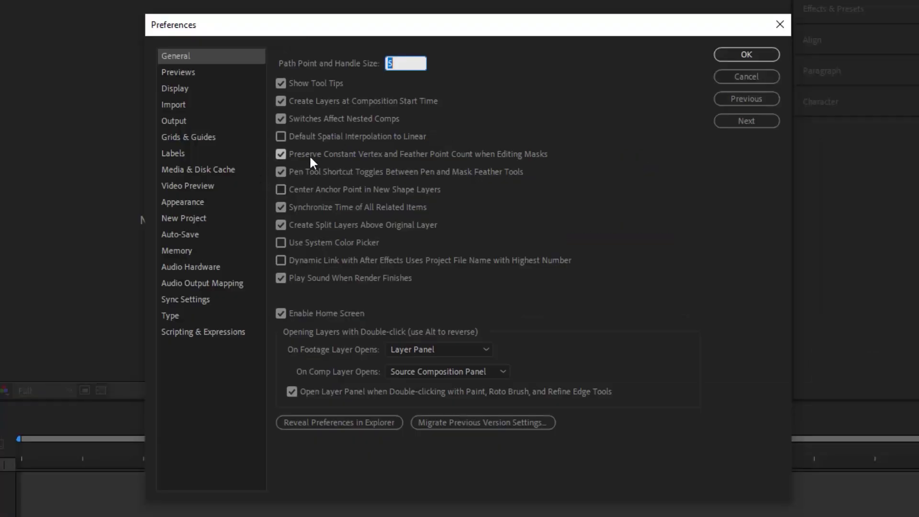
In the Previews preferences, choose 1/16 as the Adaptive Resolution Limit for fast previews.
{"action": "left_click", "coordinate": [177, 72]}
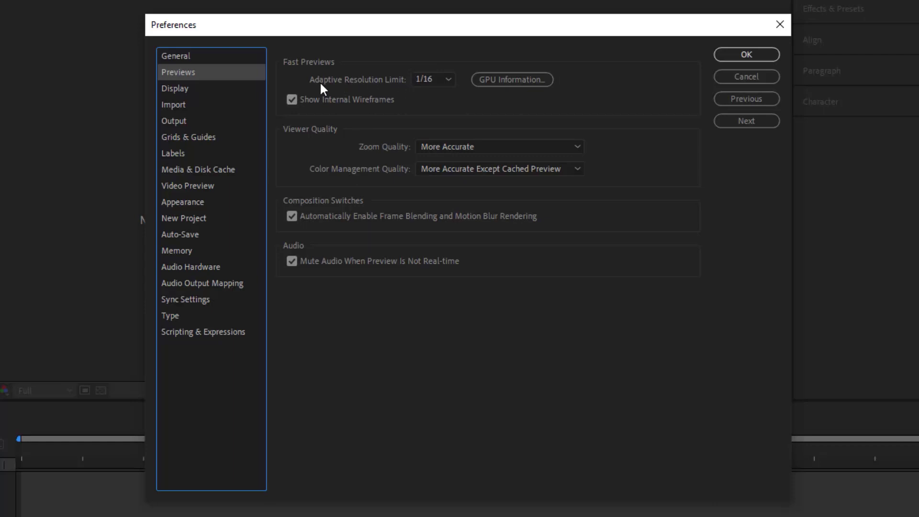
{"action": "left_click", "coordinate": [426, 82]}
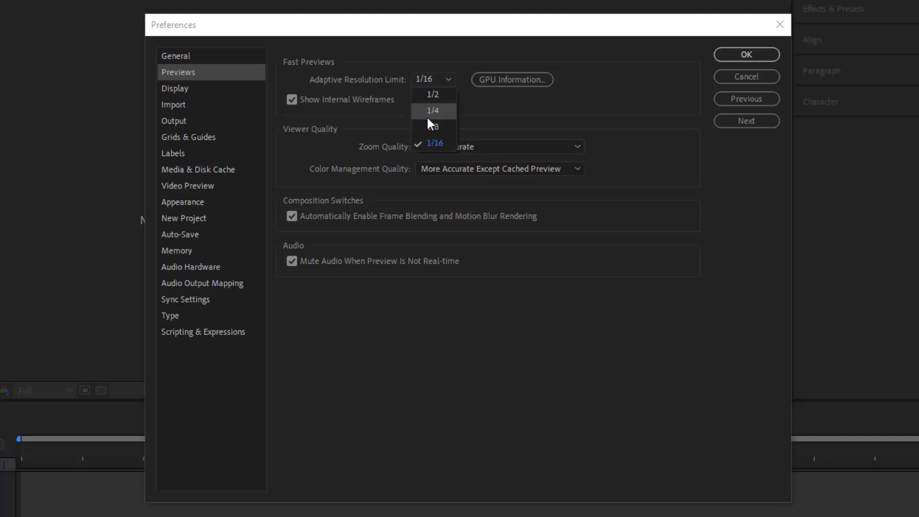
{"action": "left_click", "coordinate": [433, 142]}
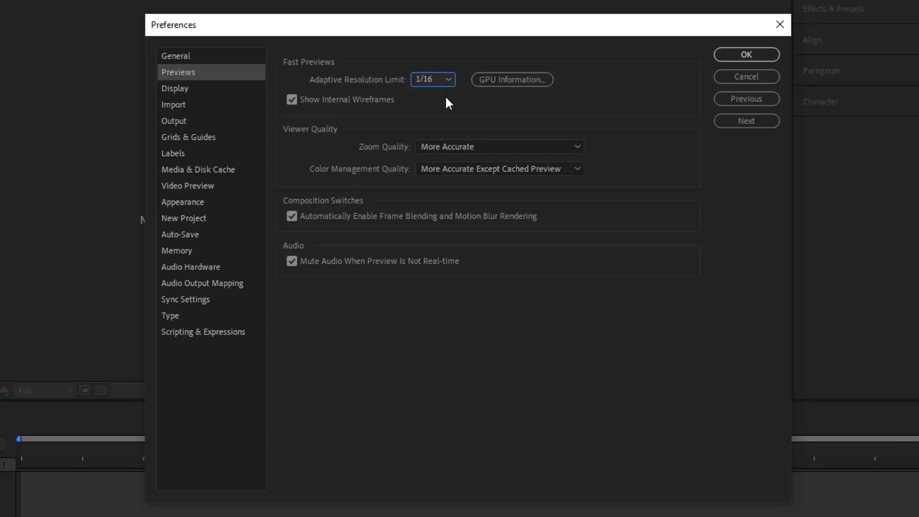
Open the GPU information for fast previews and check the ray-tracing choices, keeping GPU.
{"action": "left_click", "coordinate": [488, 82]}
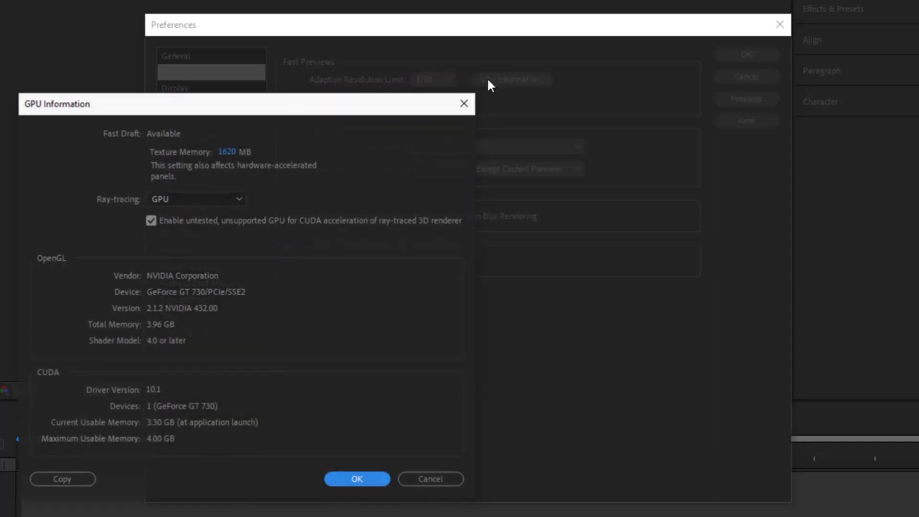
{"action": "left_click_drag", "start_coordinate": [286, 110], "coordinate": [524, 48]}
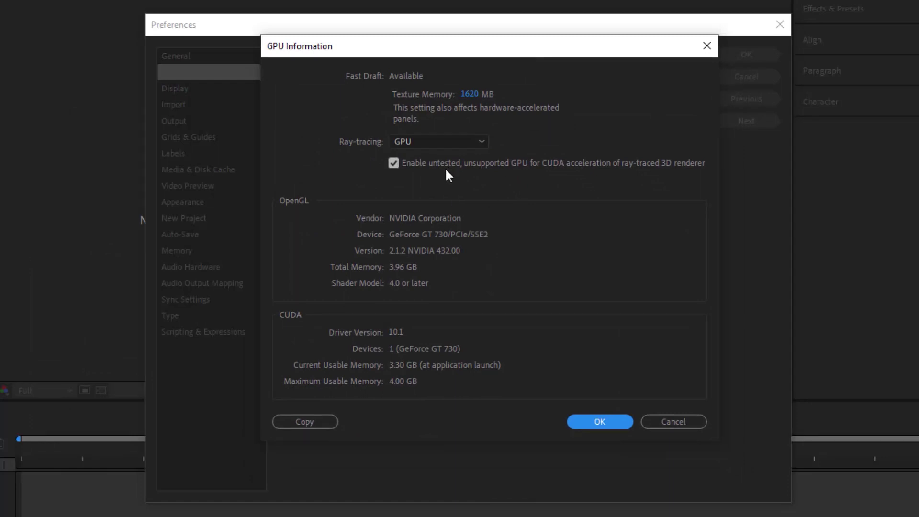
{"action": "left_click", "coordinate": [402, 141]}
{"action": "left_click", "coordinate": [458, 202]}
{"action": "left_click", "coordinate": [431, 140]}
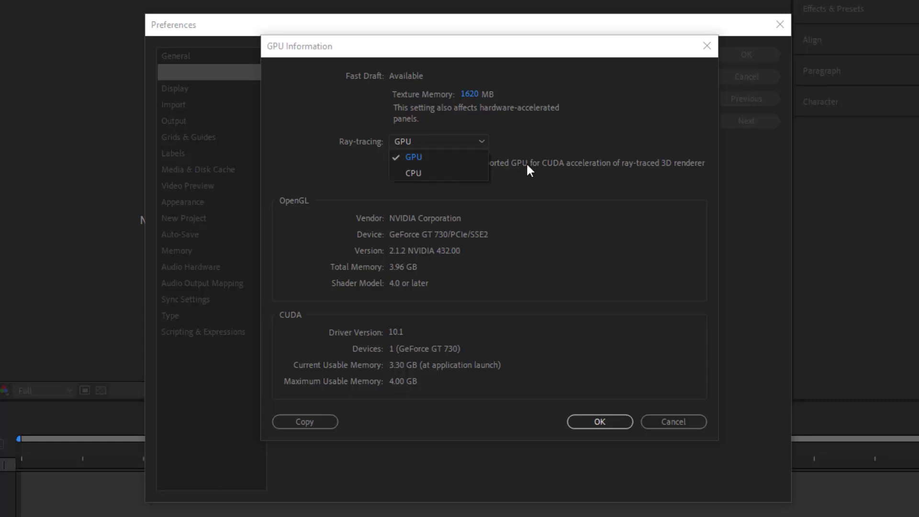
{"action": "left_click", "coordinate": [535, 178]}
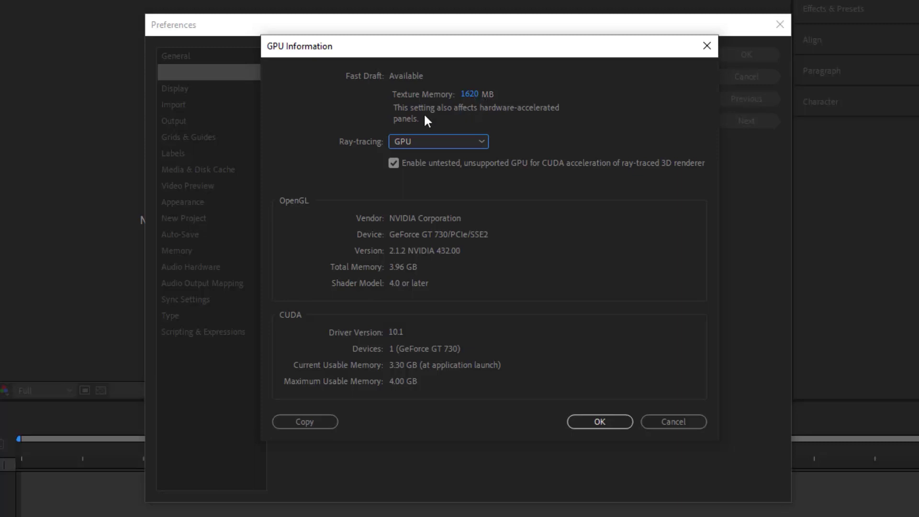
Set the texture memory in the GPU information to 1714 MB and accept the change.
{"action": "mouse_move", "coordinate": [468, 95]}
{"action": "left_mouse_down"}
{"action": "mouse_move", "coordinate": [481, 102]}
{"action": "mouse_move", "coordinate": [470, 94]}
{"action": "mouse_move", "coordinate": [486, 95]}
{"action": "mouse_move", "coordinate": [466, 101]}
{"action": "mouse_move", "coordinate": [520, 91]}
{"action": "mouse_move", "coordinate": [461, 102]}
{"action": "mouse_move", "coordinate": [490, 104]}
{"action": "left_mouse_up"}
{"action": "left_click", "coordinate": [471, 95]}
{"action": "left_click", "coordinate": [563, 134]}
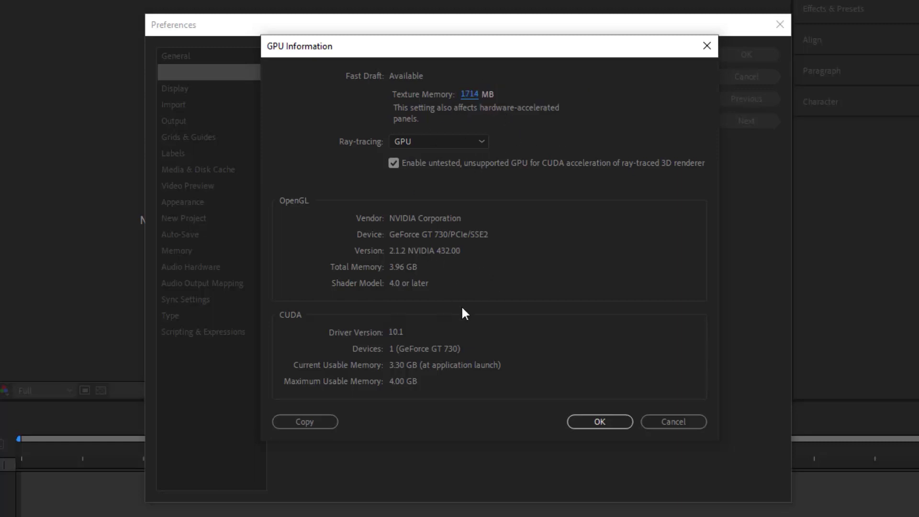
{"action": "left_click", "coordinate": [588, 423]}
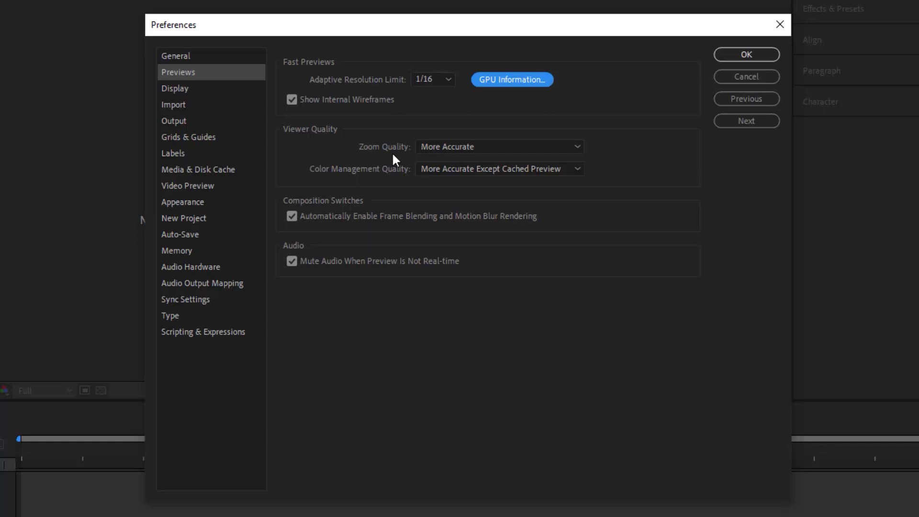
Review the Zoom Quality and Color Management Quality choices, keeping audio muted when the preview is not real-time.
{"action": "left_click", "coordinate": [502, 147]}
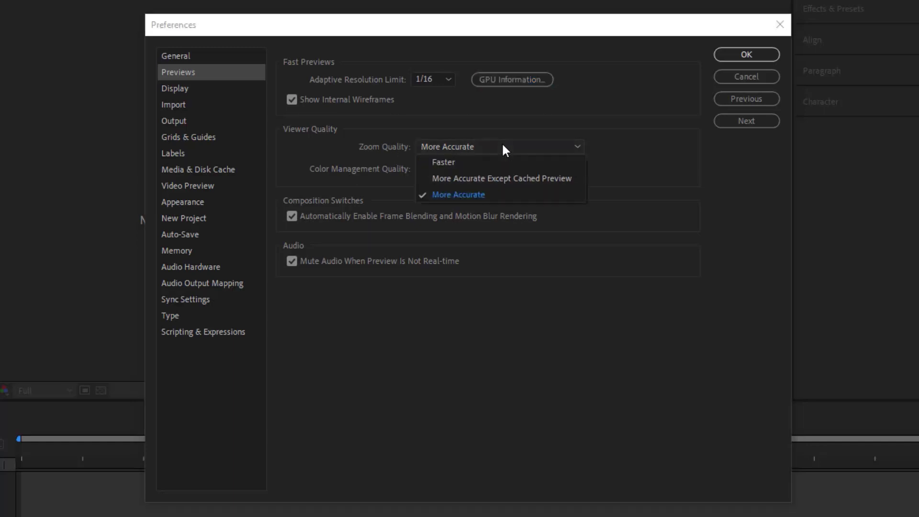
{"action": "left_click", "coordinate": [570, 375]}
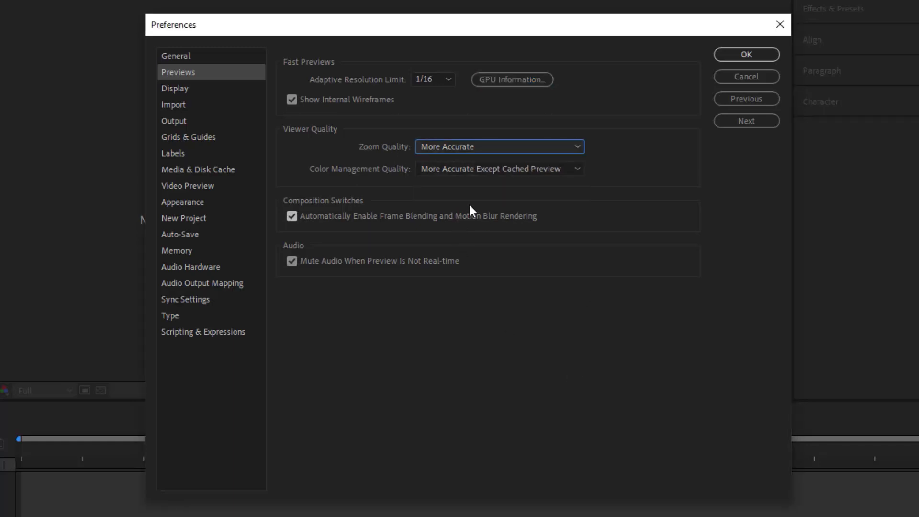
{"action": "left_click", "coordinate": [460, 171]}
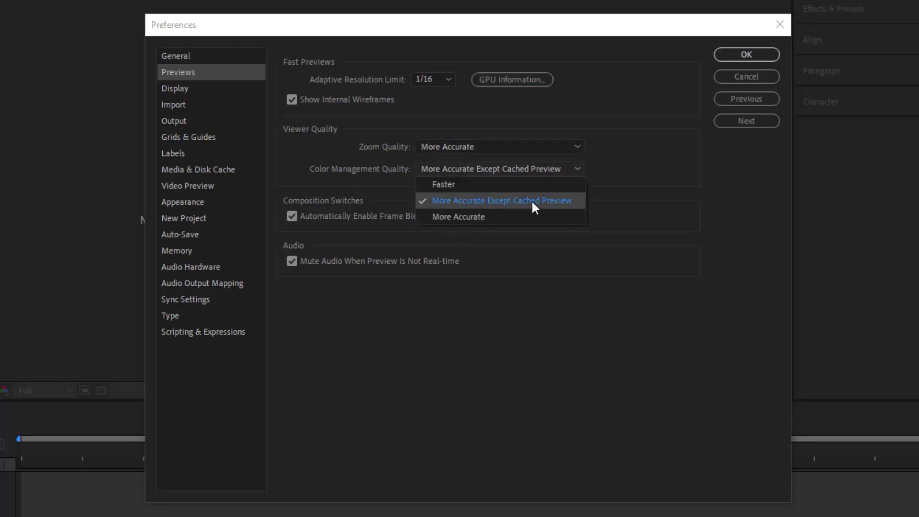
{"action": "left_click", "coordinate": [531, 351]}
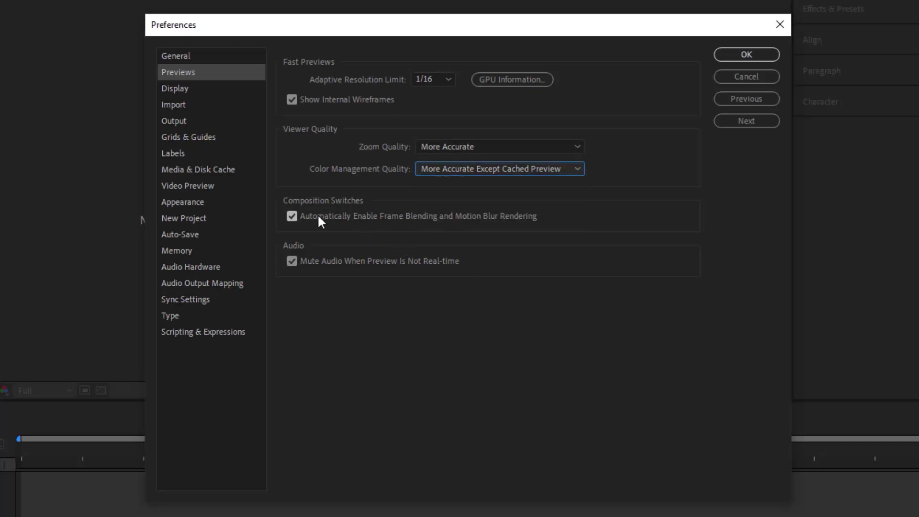
{"action": "left_click", "coordinate": [296, 263]}
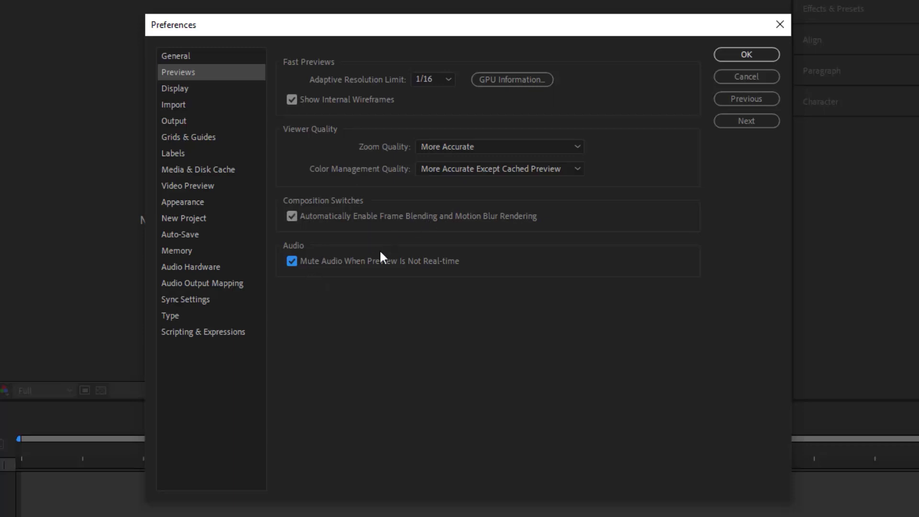
Examine the Display, Import, Output, and Grids & Guides preferences.
{"action": "left_click", "coordinate": [191, 88]}
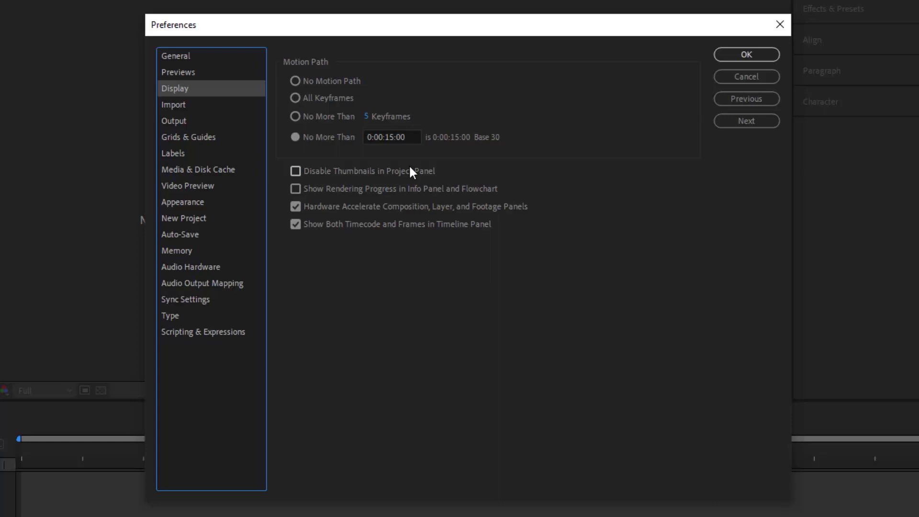
{"action": "left_click", "coordinate": [188, 105]}
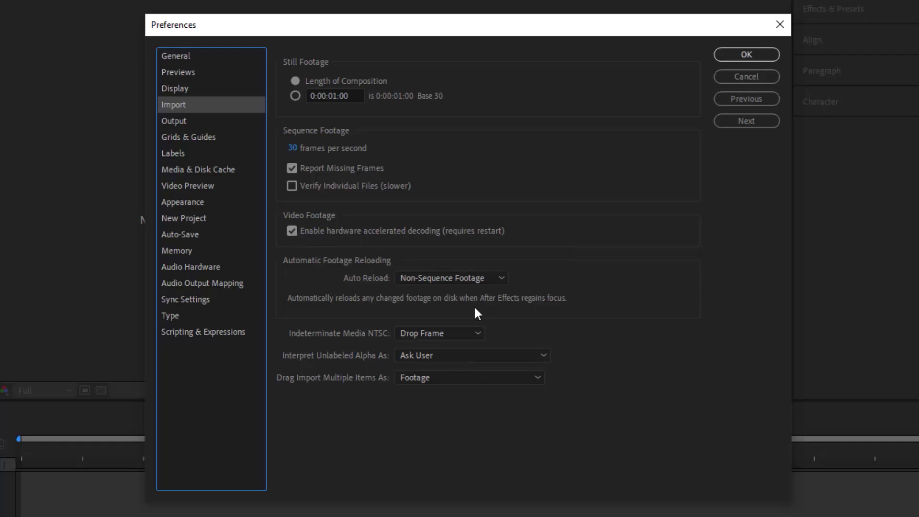
{"action": "left_click", "coordinate": [188, 128]}
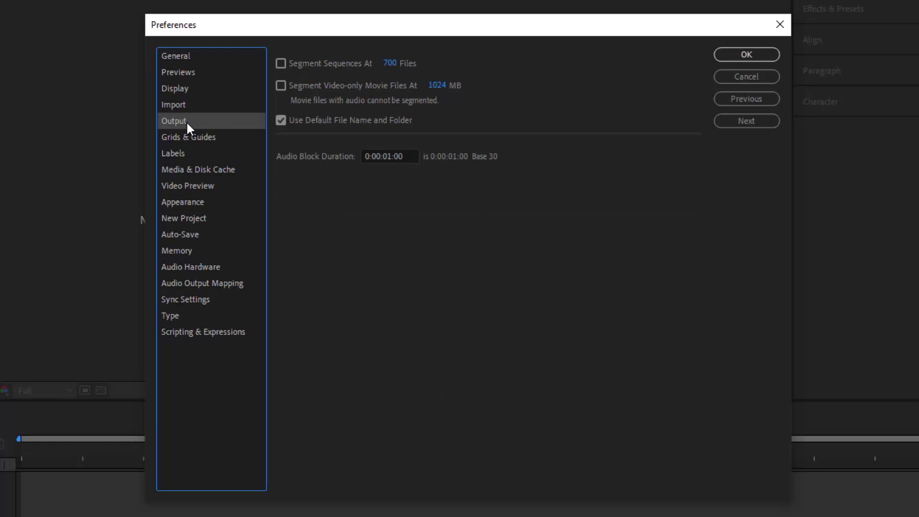
{"action": "left_click", "coordinate": [191, 137]}
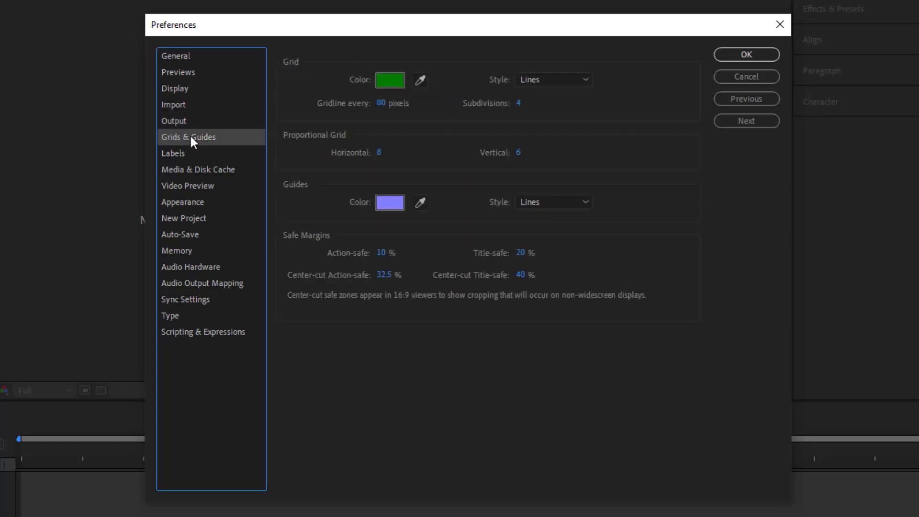
Review the Labels, Media & Disk Cache and Video Preview preferences, browsing This PC for a disk cache folder without choosing one.
{"action": "left_click", "coordinate": [201, 152]}
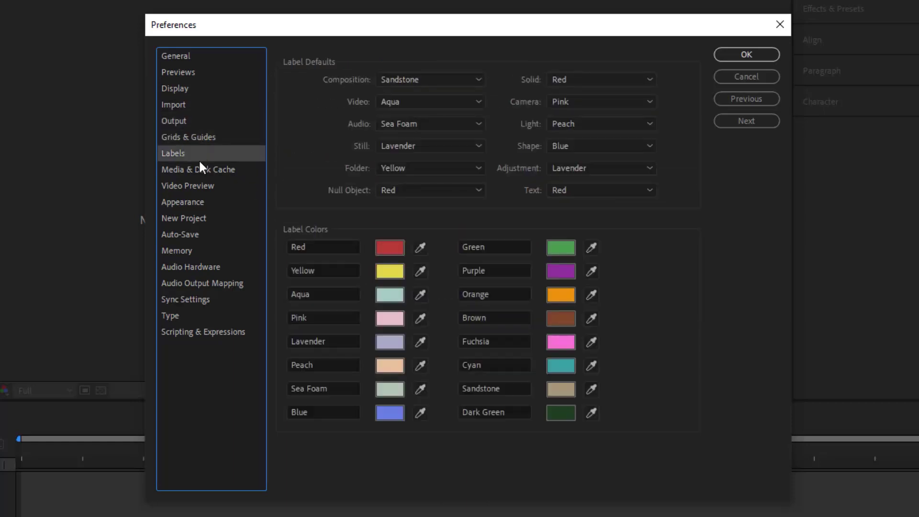
{"action": "left_click", "coordinate": [200, 173]}
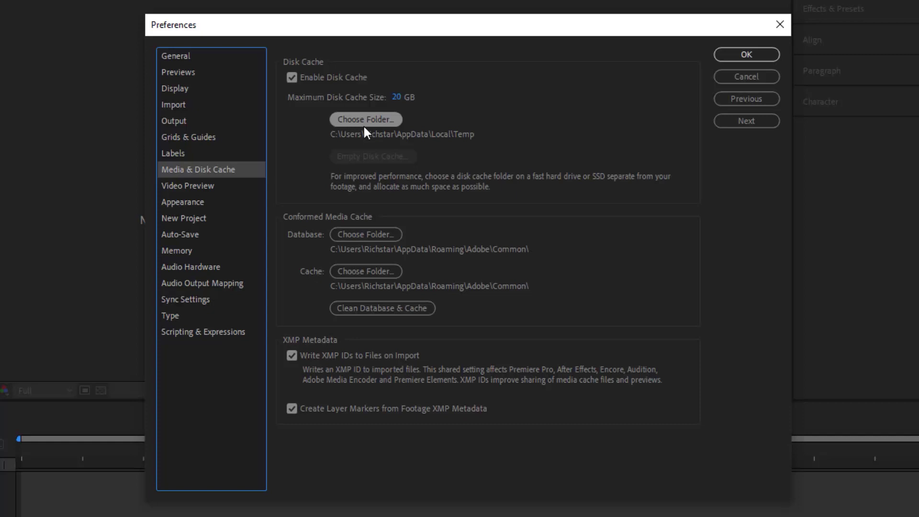
{"action": "left_click", "coordinate": [396, 122]}
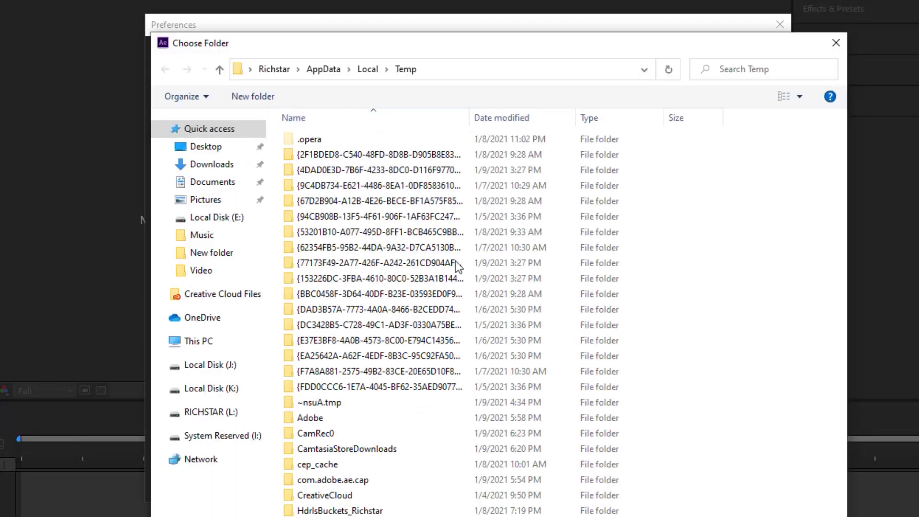
{"action": "left_click", "coordinate": [199, 342]}
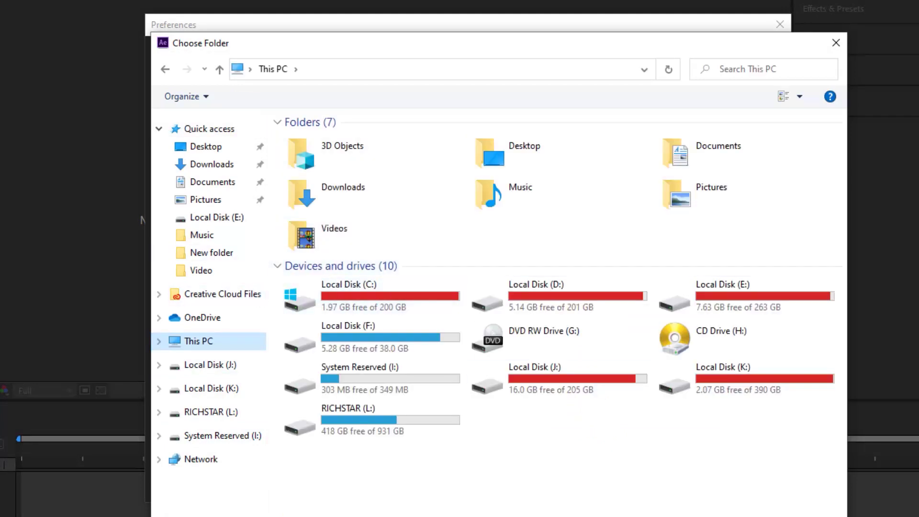
{"action": "key", "text": "Escape"}
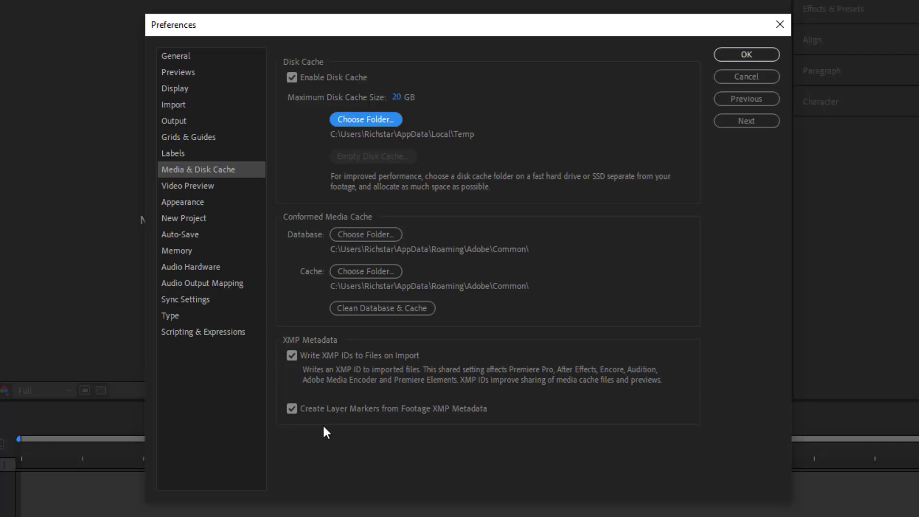
{"action": "left_click", "coordinate": [211, 190]}
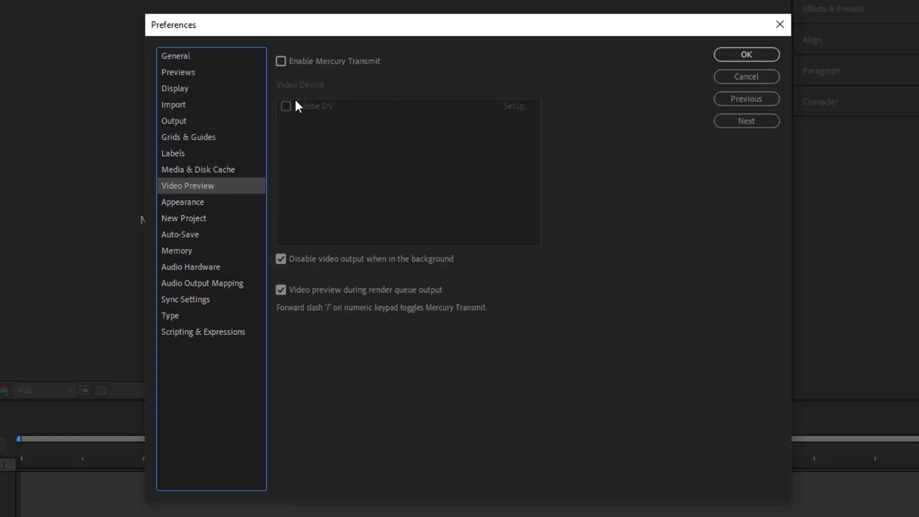
Try the lightest interface brightness in the Appearance preferences, and return it to the darkest setting.
{"action": "left_click", "coordinate": [196, 204]}
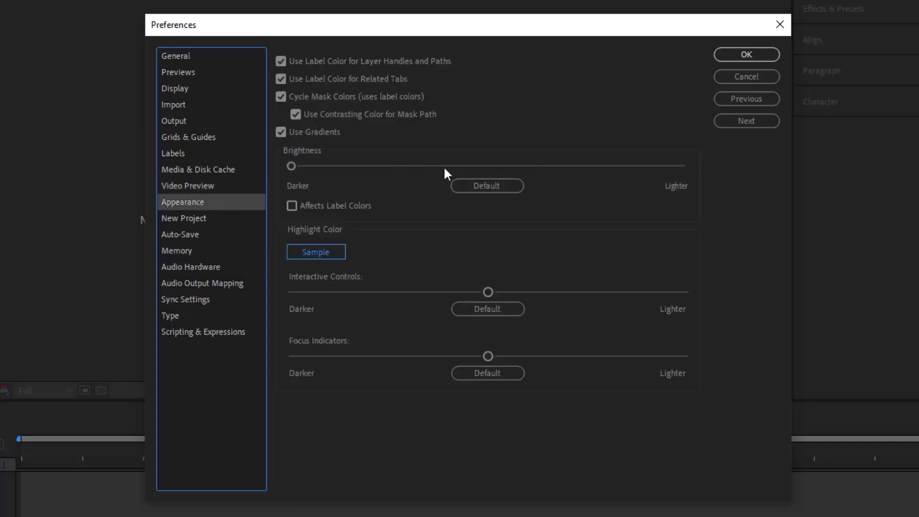
{"action": "left_click", "coordinate": [577, 166]}
{"action": "left_click_drag", "start_coordinate": [642, 164], "coordinate": [689, 165]}
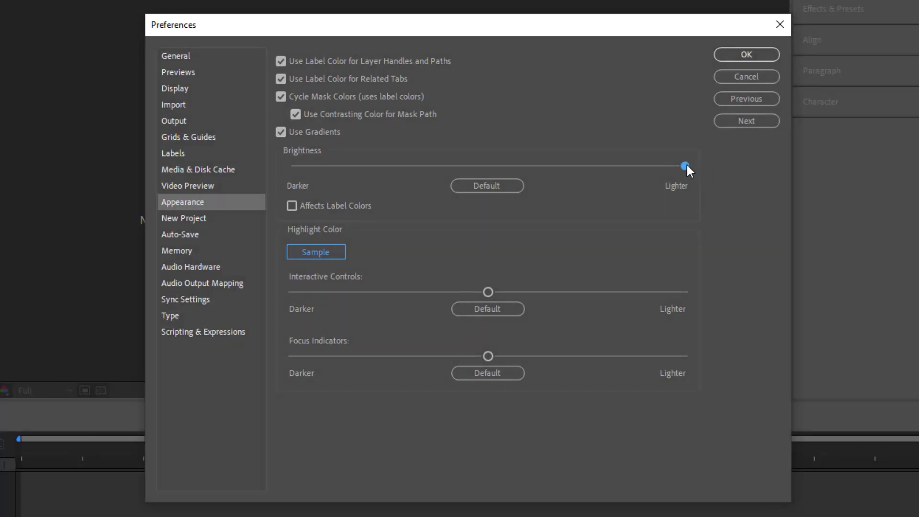
{"action": "left_click_drag", "start_coordinate": [686, 166], "coordinate": [274, 171]}
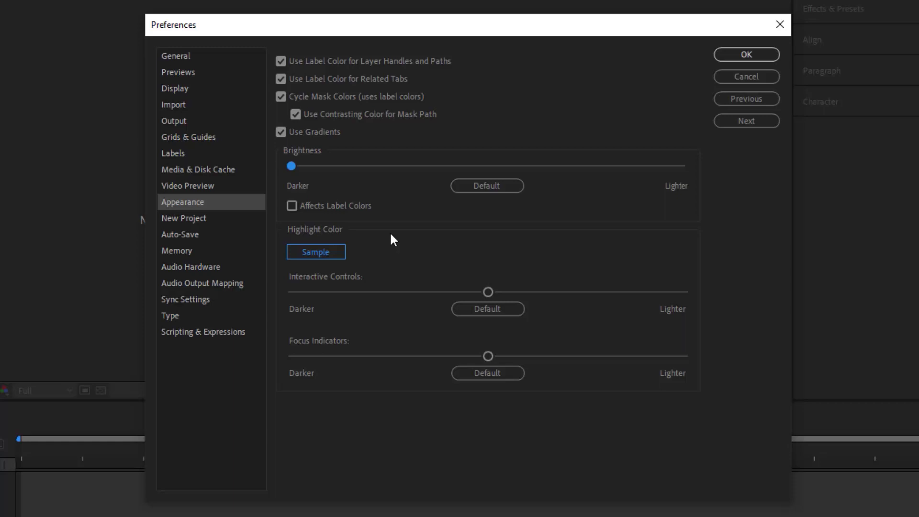
Examine the New Project, Auto-Save and Memory preferences.
{"action": "left_click", "coordinate": [200, 220]}
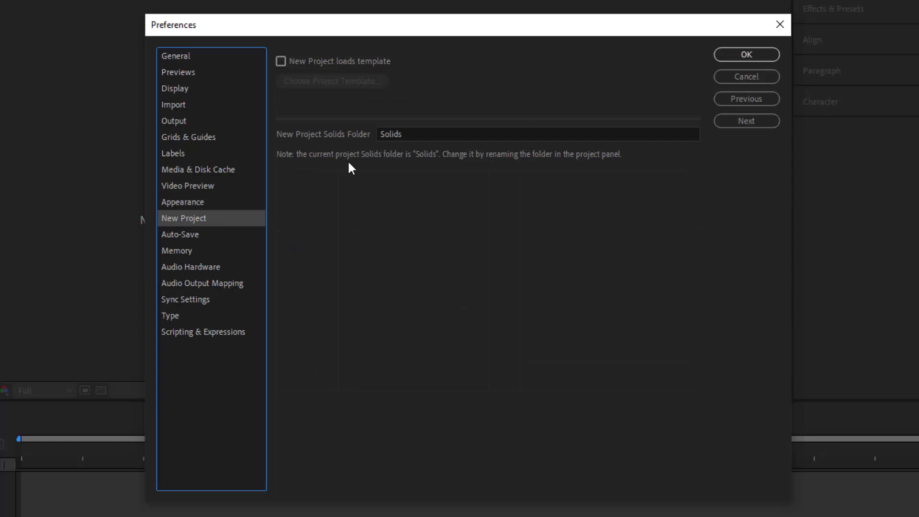
{"action": "left_click", "coordinate": [190, 239]}
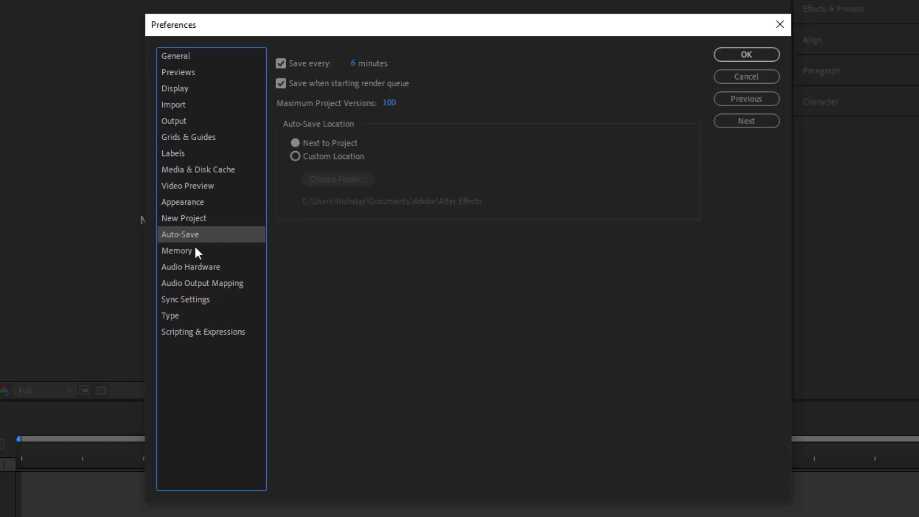
{"action": "left_click", "coordinate": [183, 252]}
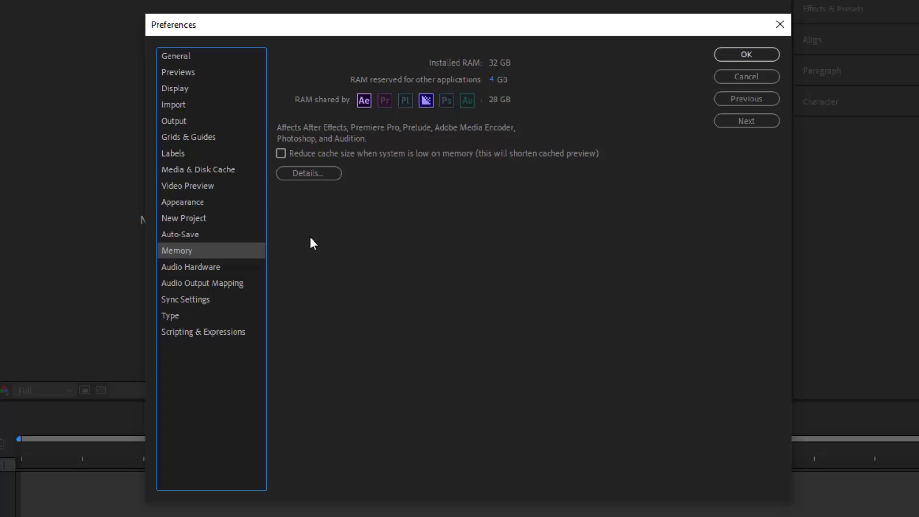
Check the available default output devices in the Audio Hardware preferences, keeping Speakers (Focusrite Usb Audio).
{"action": "left_click", "coordinate": [235, 269]}
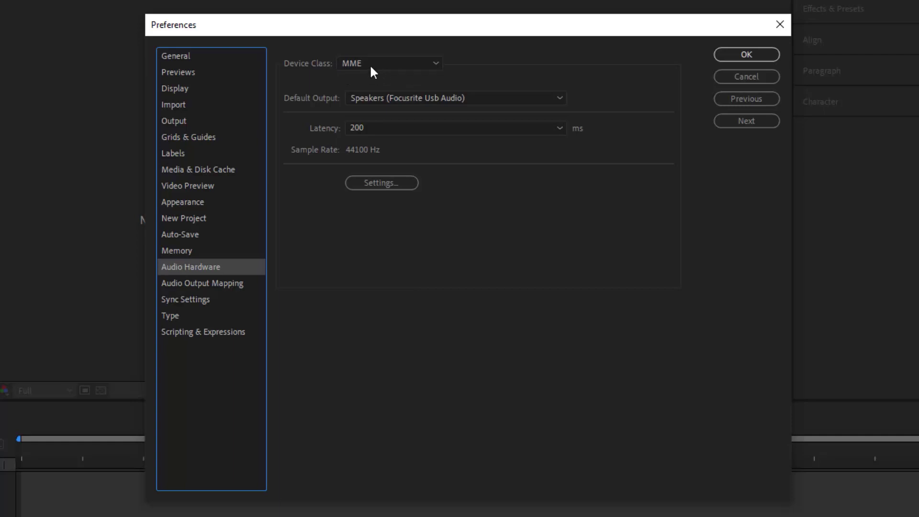
{"action": "left_click", "coordinate": [420, 100]}
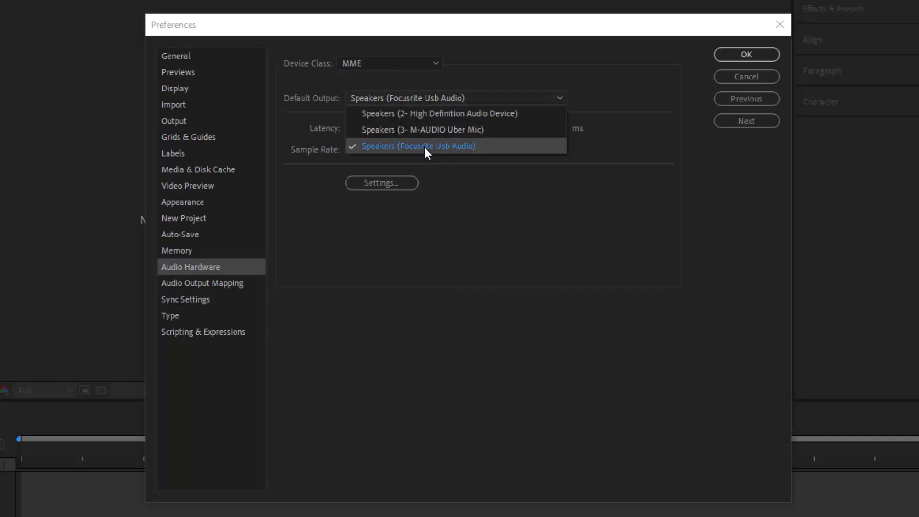
{"action": "left_click", "coordinate": [442, 244]}
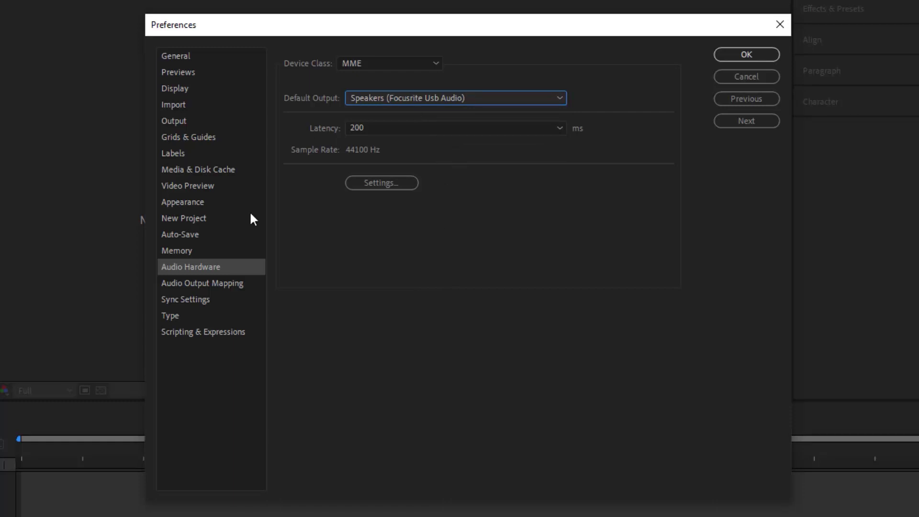
{"action": "left_click", "coordinate": [383, 97]}
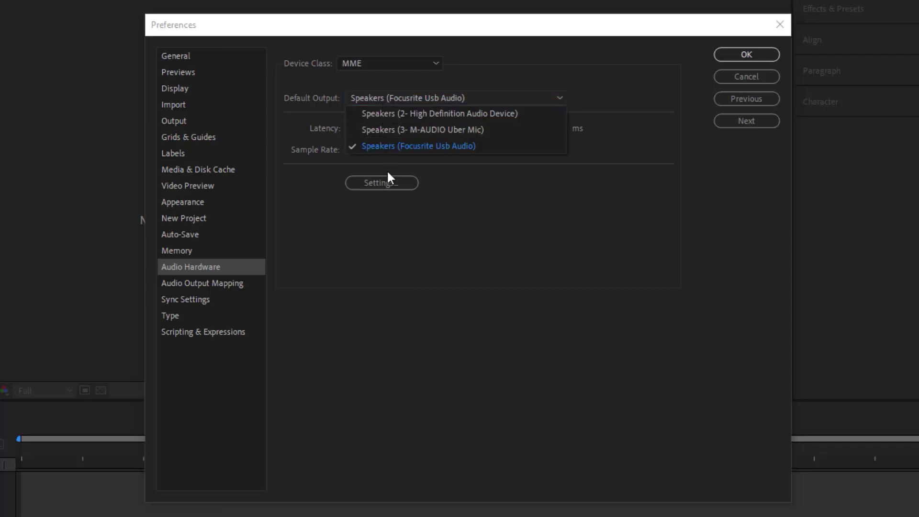
{"action": "left_click", "coordinate": [417, 243]}
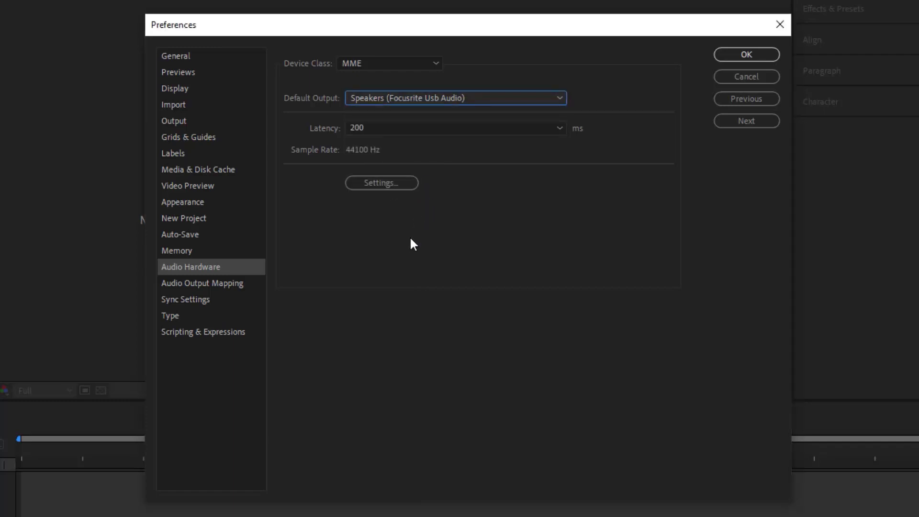
Check the left channel choices in the Audio Output Mapping preferences, keeping Speakers (Focusrite Usb Audio) 1.
{"action": "left_click", "coordinate": [237, 283]}
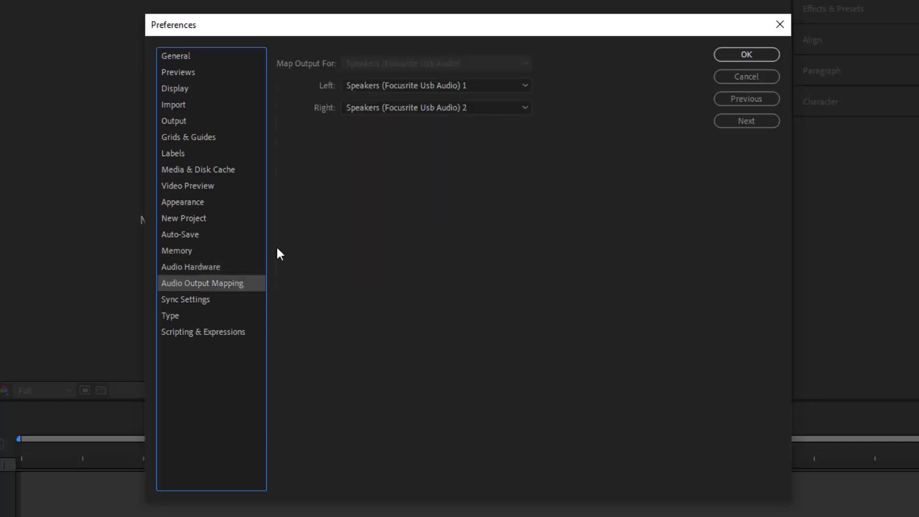
{"action": "left_click", "coordinate": [477, 87]}
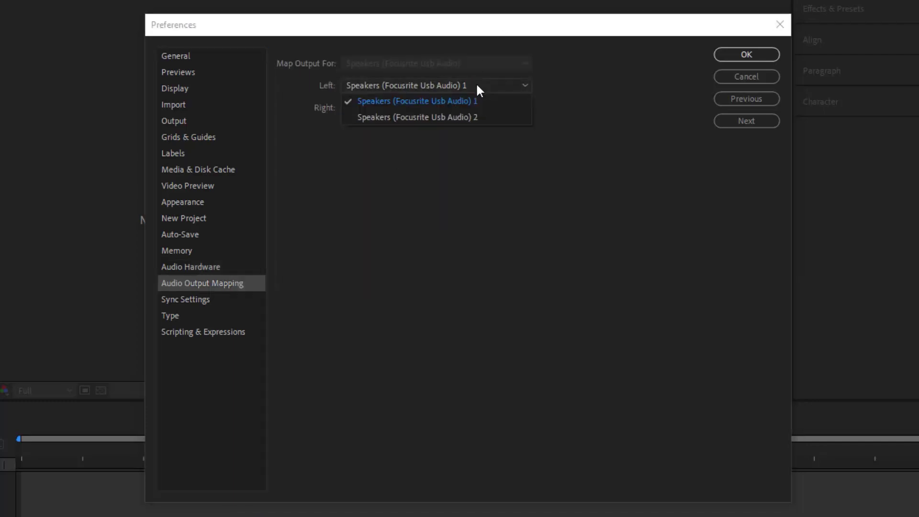
{"action": "left_click", "coordinate": [492, 154]}
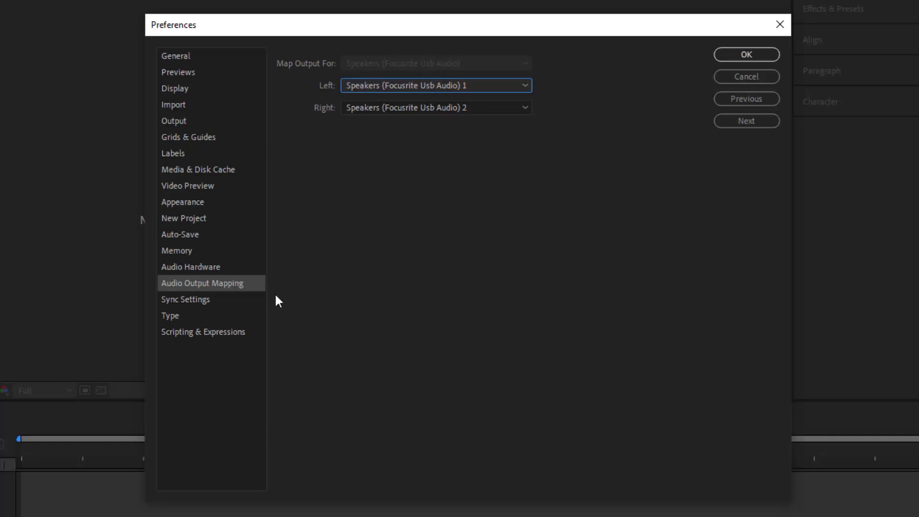
Look through the Type, Sync Settings and Scripting & Expressions preferences.
{"action": "left_click", "coordinate": [194, 314]}
{"action": "left_click", "coordinate": [197, 301]}
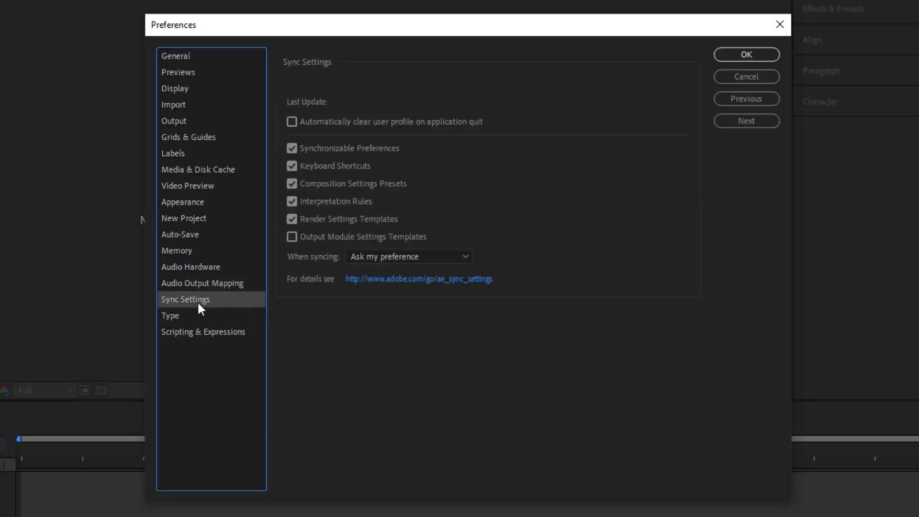
{"action": "left_click", "coordinate": [202, 332]}
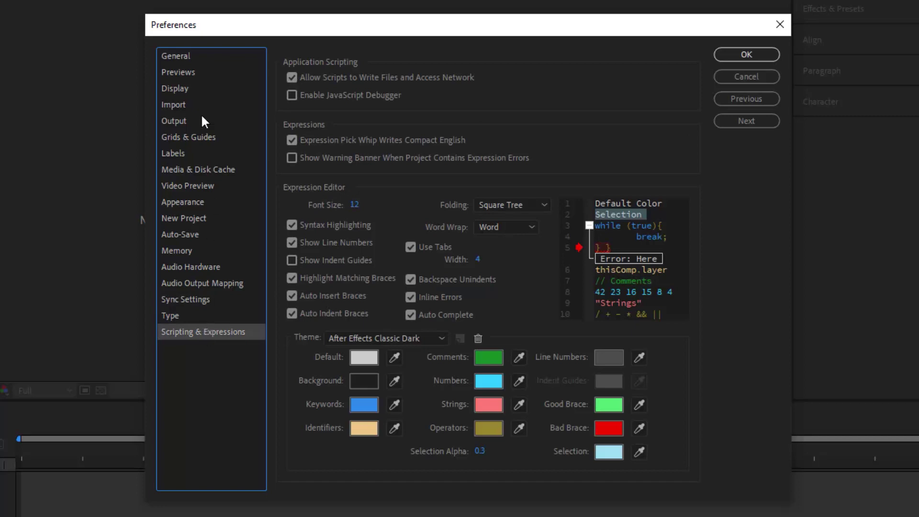
Revisit the main preference categories from General and Previews through Media & Disk Cache, Memory, Auto-Save and Audio Hardware.
{"action": "left_click", "coordinate": [200, 64]}
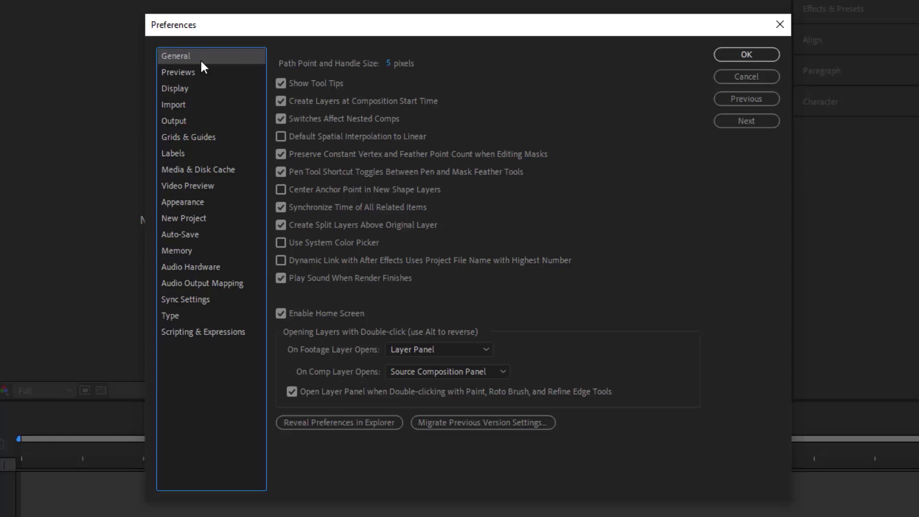
{"action": "left_click", "coordinate": [200, 73]}
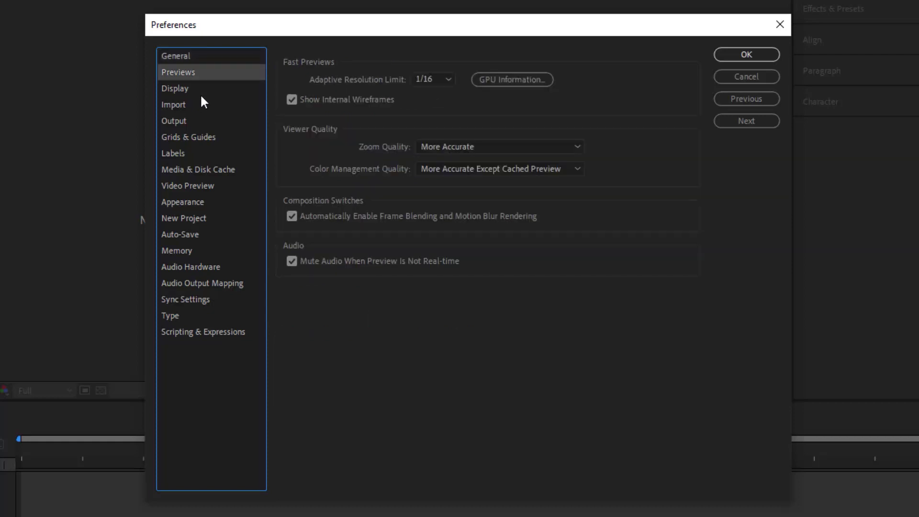
{"action": "left_click", "coordinate": [190, 91]}
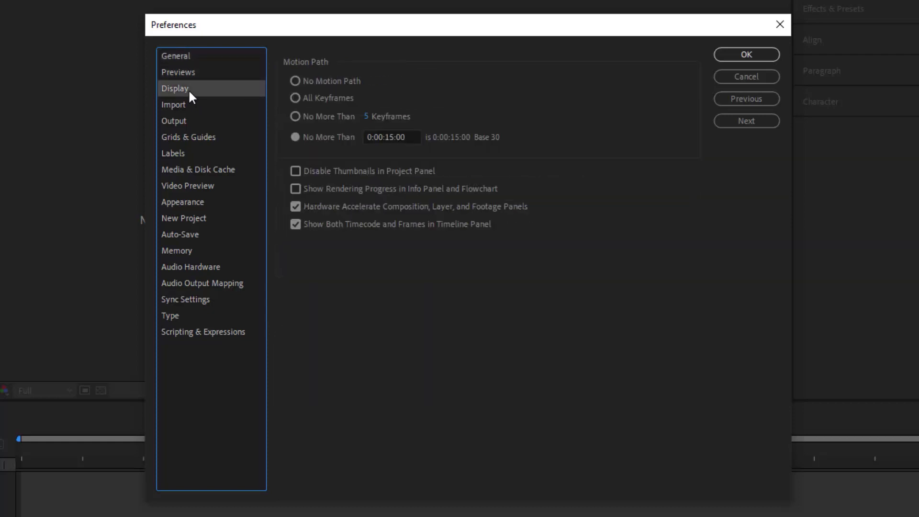
{"action": "left_click", "coordinate": [190, 110]}
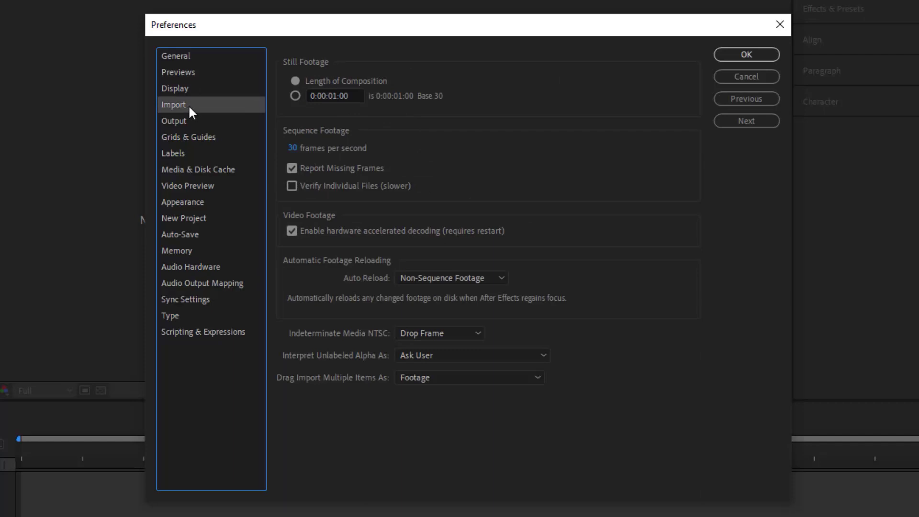
{"action": "left_click", "coordinate": [201, 169]}
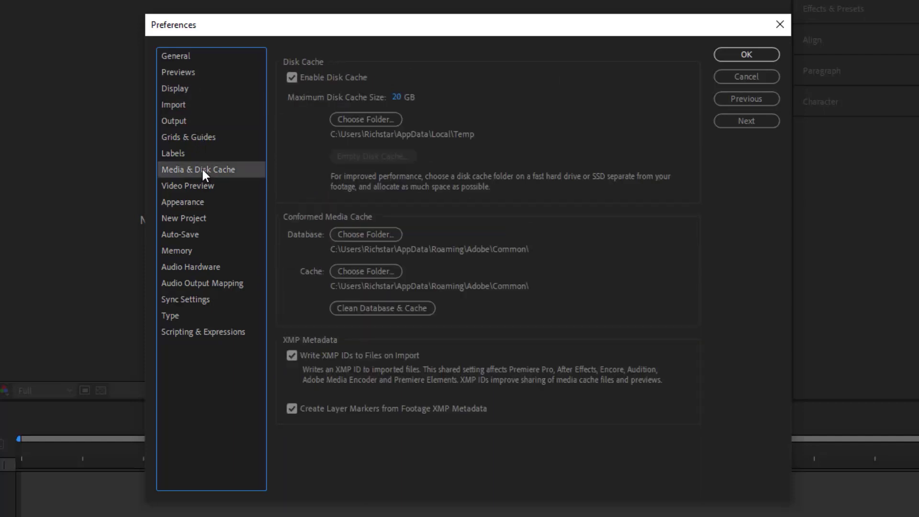
{"action": "left_click", "coordinate": [208, 189]}
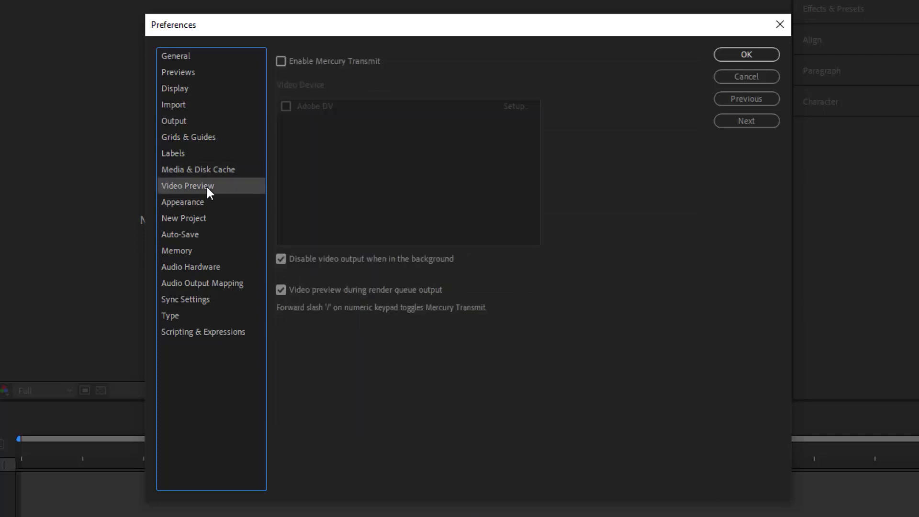
{"action": "left_click", "coordinate": [182, 253]}
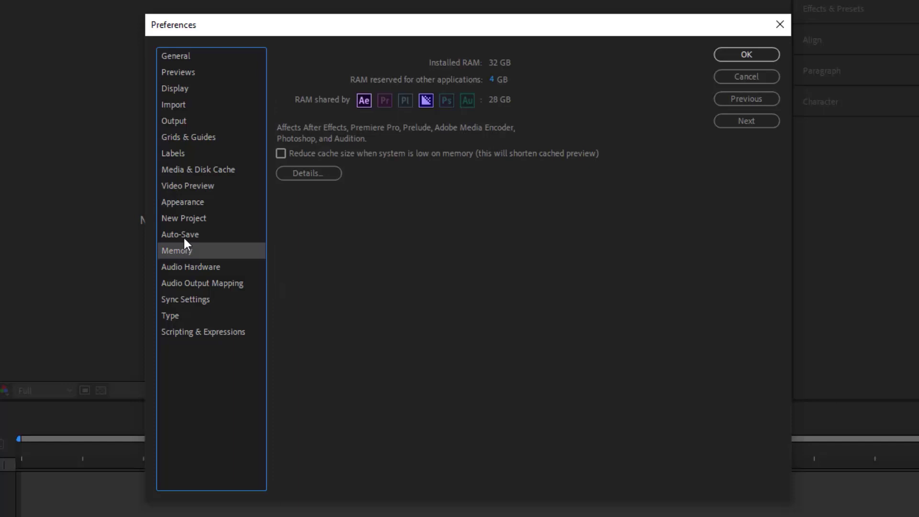
{"action": "left_click", "coordinate": [184, 237]}
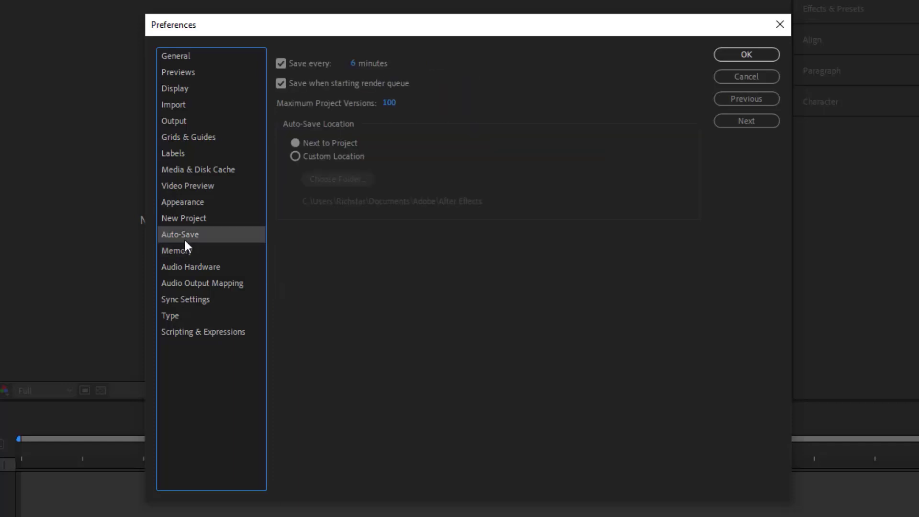
{"action": "left_click", "coordinate": [191, 269]}
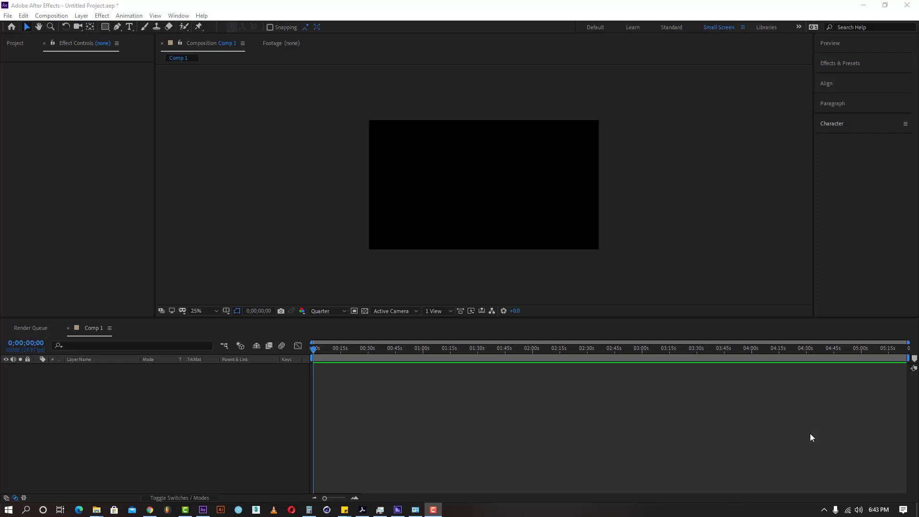
Enlarge the Composition panel downward over the timeline area and set its preview resolution to Full.
{"action": "left_click_drag", "start_coordinate": [388, 321], "coordinate": [395, 396]}
{"action": "left_click", "coordinate": [334, 387]}
{"action": "left_click", "coordinate": [333, 410]}
{"action": "left_click", "coordinate": [334, 388]}
{"action": "left_click", "coordinate": [325, 410]}
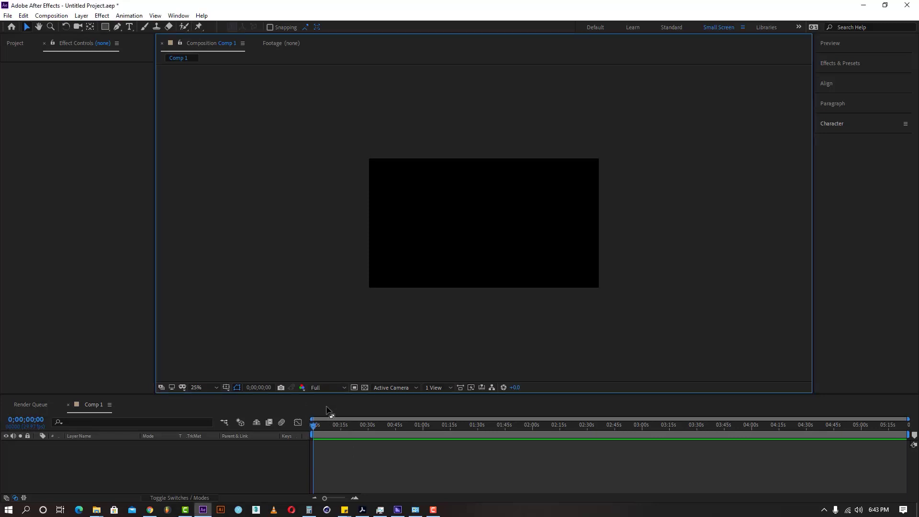
Set the composition magnification to Fit up to 100% and move the current time to 0;00;37;29.
{"action": "left_click", "coordinate": [211, 388]}
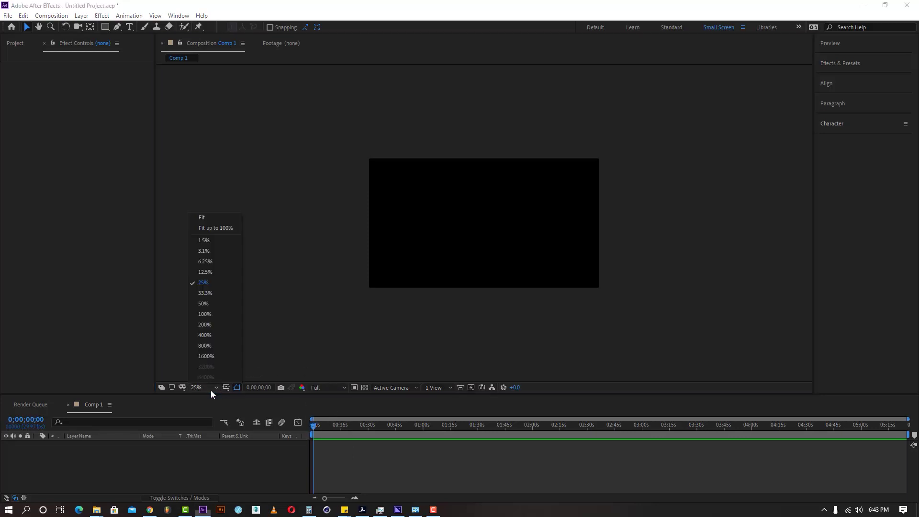
{"action": "left_click", "coordinate": [213, 224]}
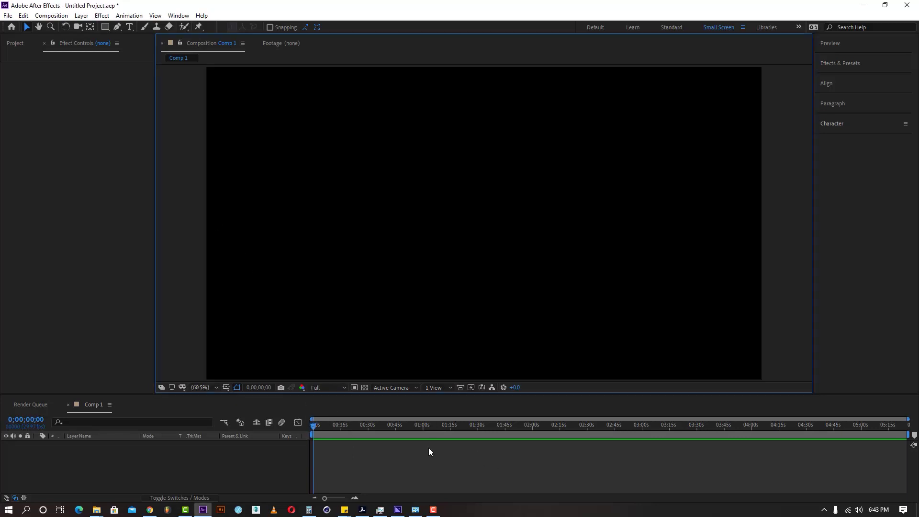
{"action": "left_click", "coordinate": [383, 426]}
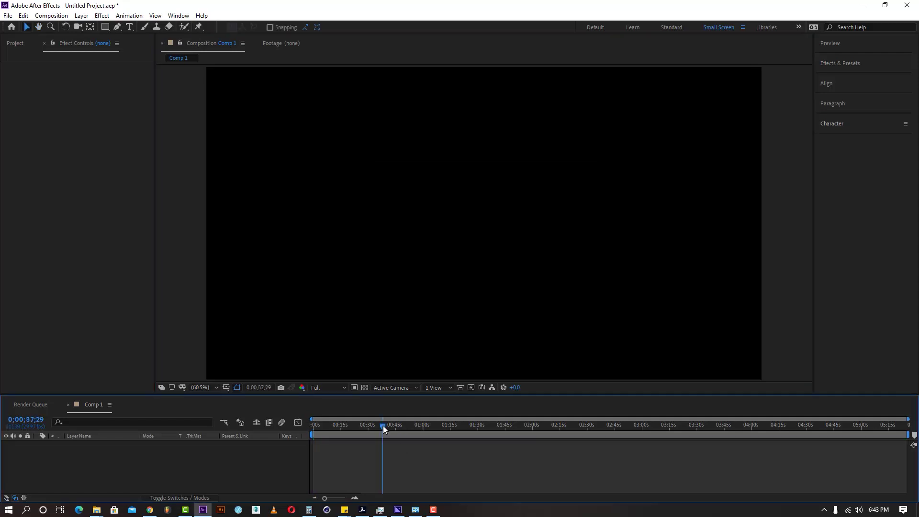
Move the current time to 0;01;38;00, and expand the Preview panel and make it taller.
{"action": "left_click_drag", "start_coordinate": [384, 426], "coordinate": [492, 428]}
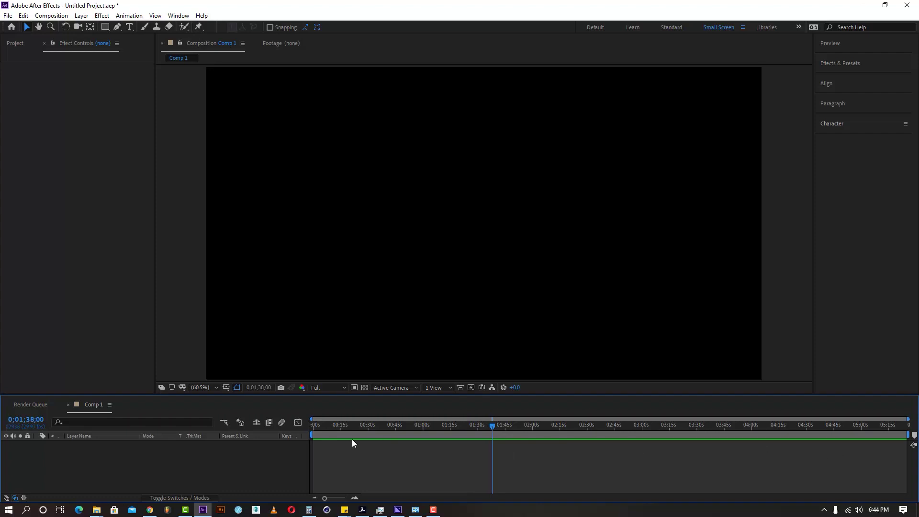
{"action": "left_click", "coordinate": [335, 387]}
{"action": "left_click", "coordinate": [423, 464]}
{"action": "left_click", "coordinate": [835, 45]}
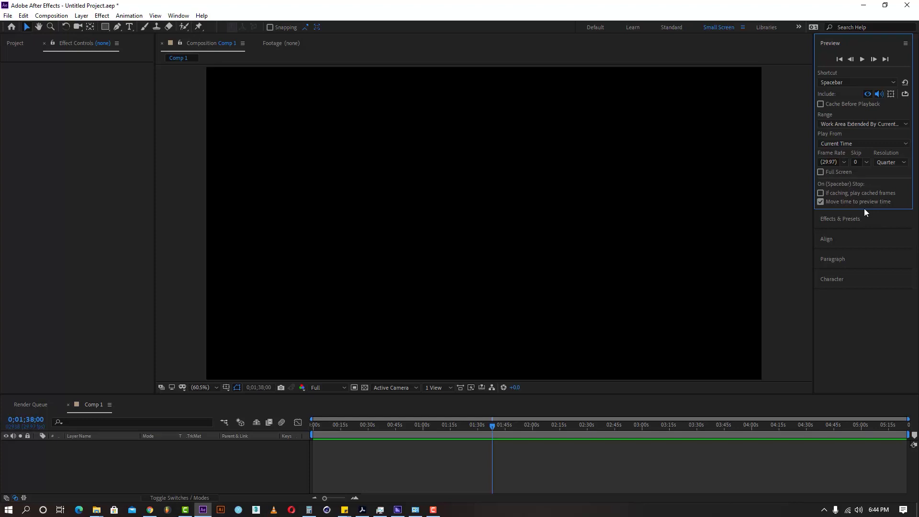
{"action": "left_click_drag", "start_coordinate": [865, 211], "coordinate": [866, 257]}
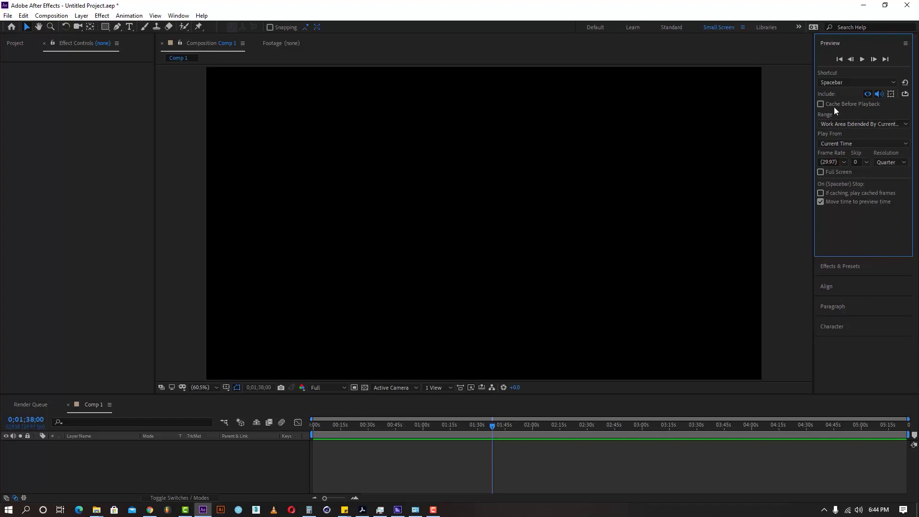
Compare the resolution options offered for preview playback with those of the composition viewer.
{"action": "left_click", "coordinate": [888, 163]}
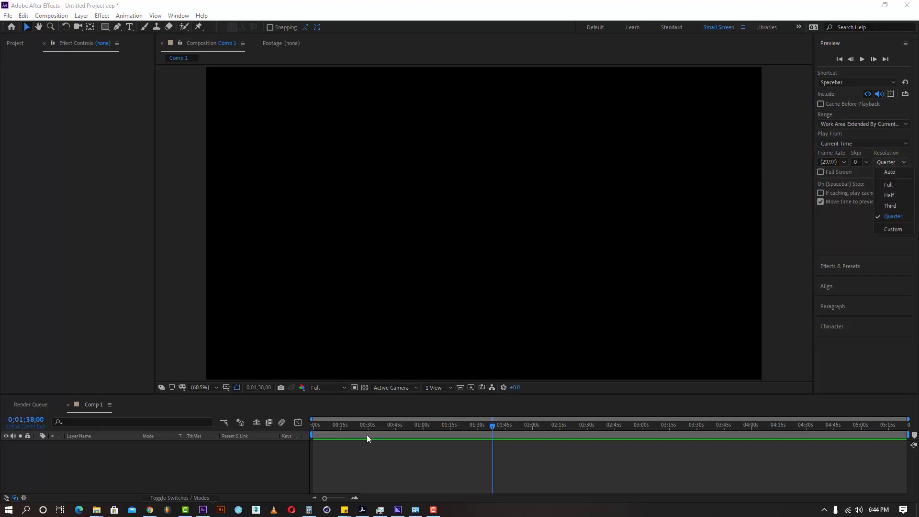
{"action": "left_click", "coordinate": [313, 388]}
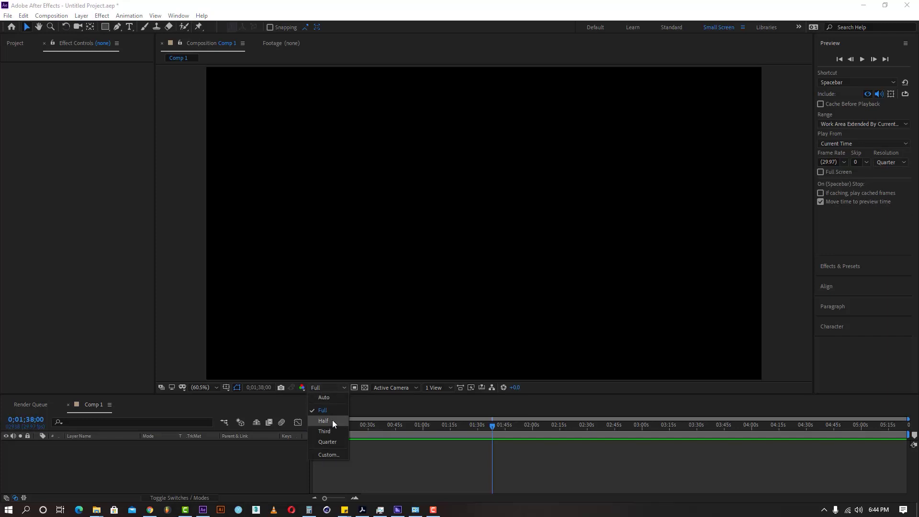
{"action": "left_click", "coordinate": [384, 449]}
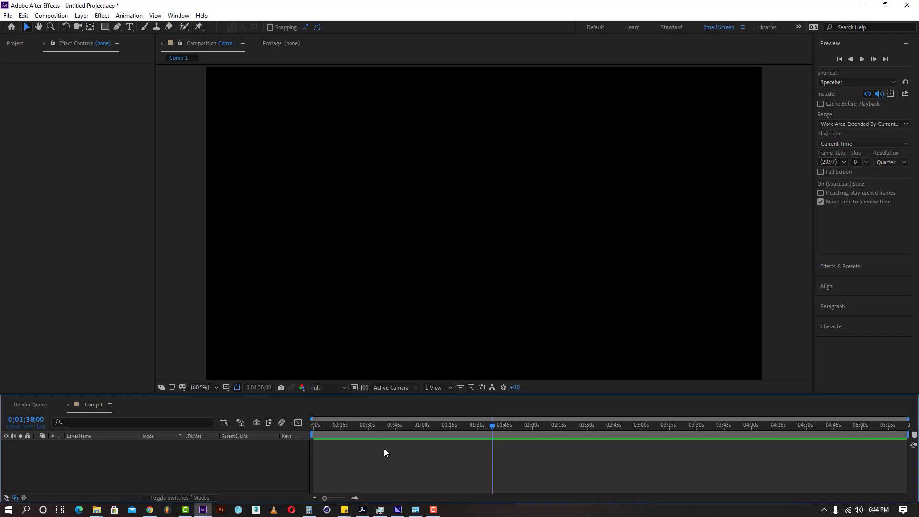
{"action": "left_click", "coordinate": [889, 161]}
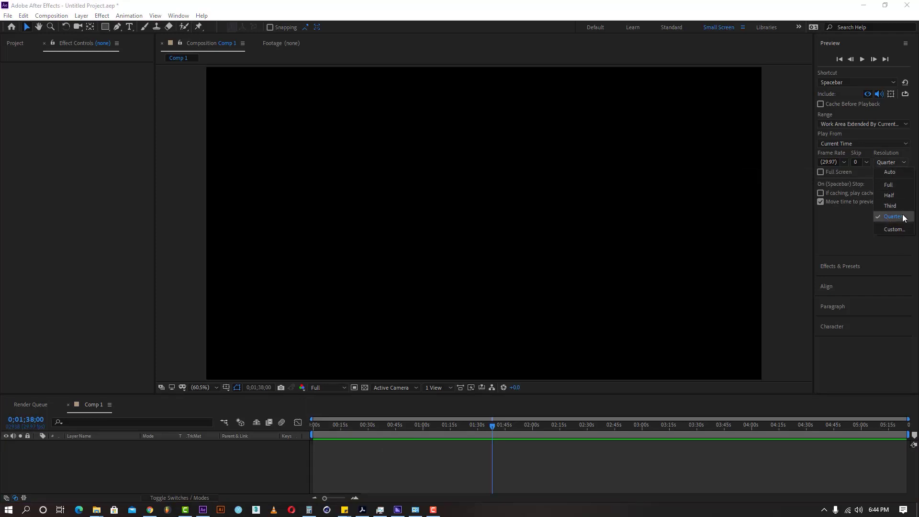
{"action": "left_click", "coordinate": [842, 226]}
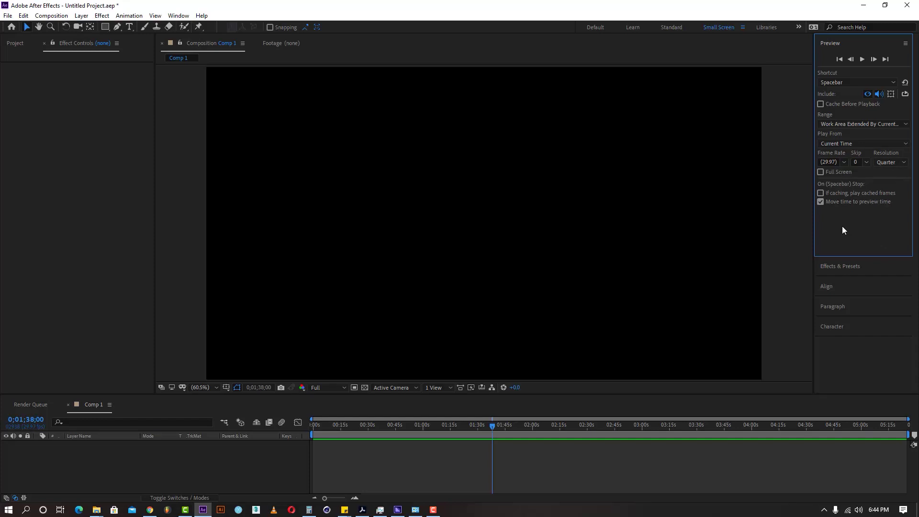
Switch the preview playback resolution to Half and return it to Quarter.
{"action": "left_click", "coordinate": [890, 162]}
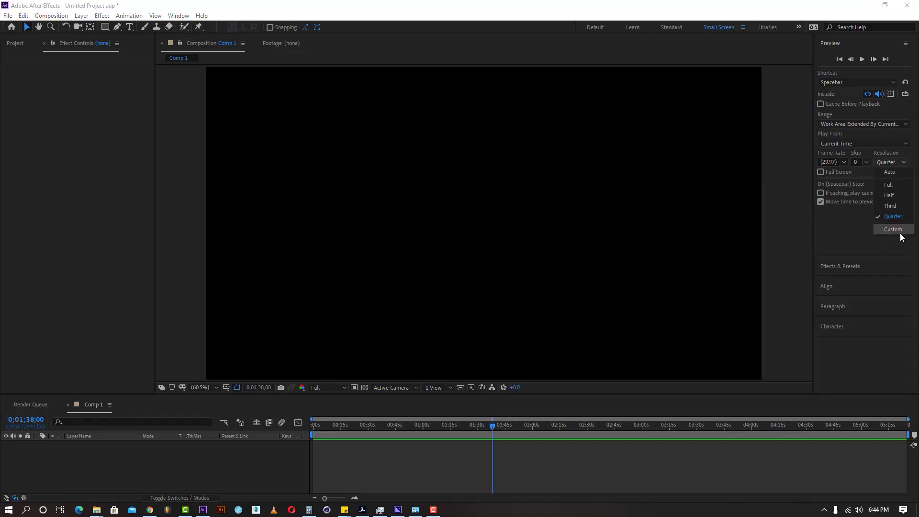
{"action": "left_click", "coordinate": [898, 218]}
{"action": "left_click", "coordinate": [892, 163]}
{"action": "left_click", "coordinate": [889, 194]}
{"action": "left_click", "coordinate": [892, 163]}
{"action": "left_click", "coordinate": [893, 216]}
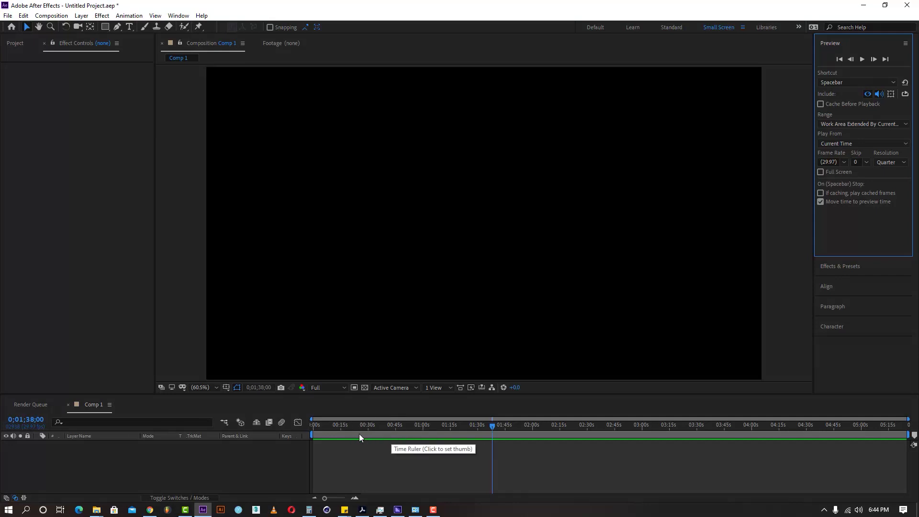
Review the composition viewer's resolution options again, leaving the setting at Full.
{"action": "left_click", "coordinate": [328, 387]}
{"action": "left_click", "coordinate": [328, 388]}
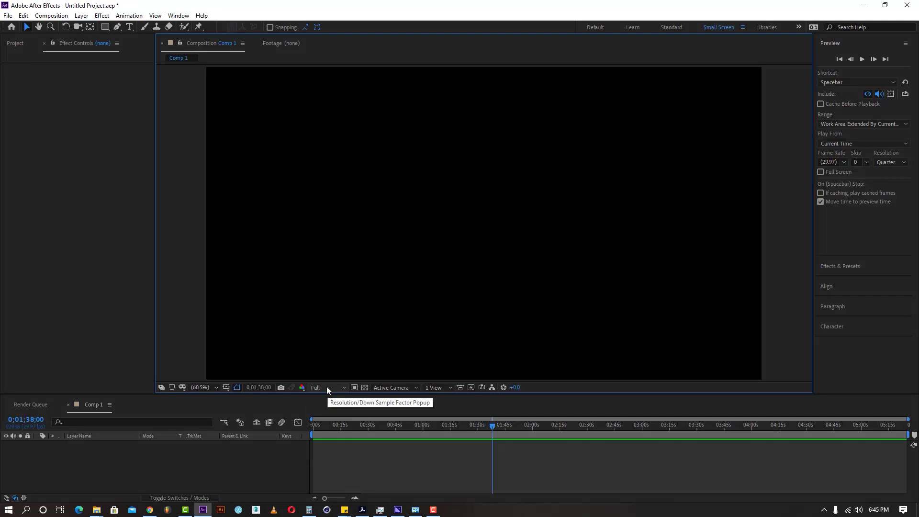
{"action": "left_click", "coordinate": [327, 388]}
{"action": "left_click", "coordinate": [441, 478]}
{"action": "left_click", "coordinate": [324, 389]}
{"action": "left_click", "coordinate": [374, 455]}
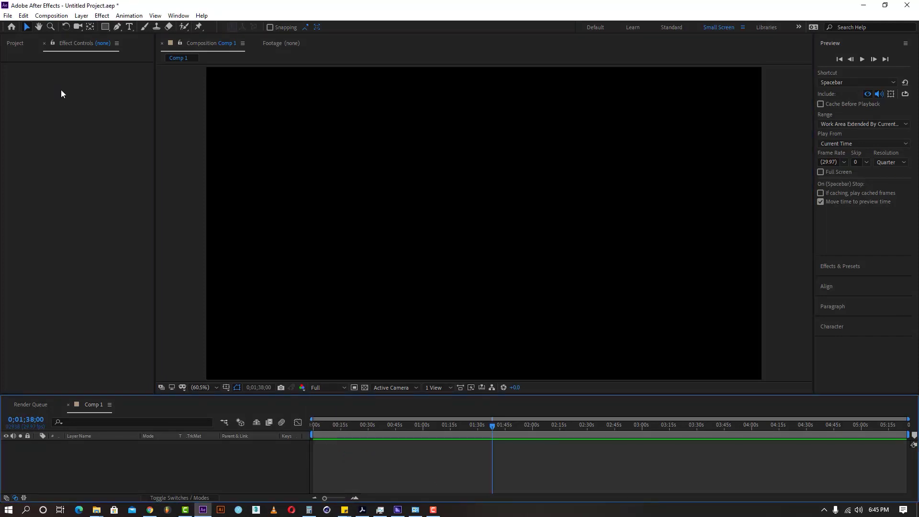
Import the image 14515.jpg from the Videos folder and add it as a layer in Comp 1.
{"action": "left_click", "coordinate": [16, 44]}
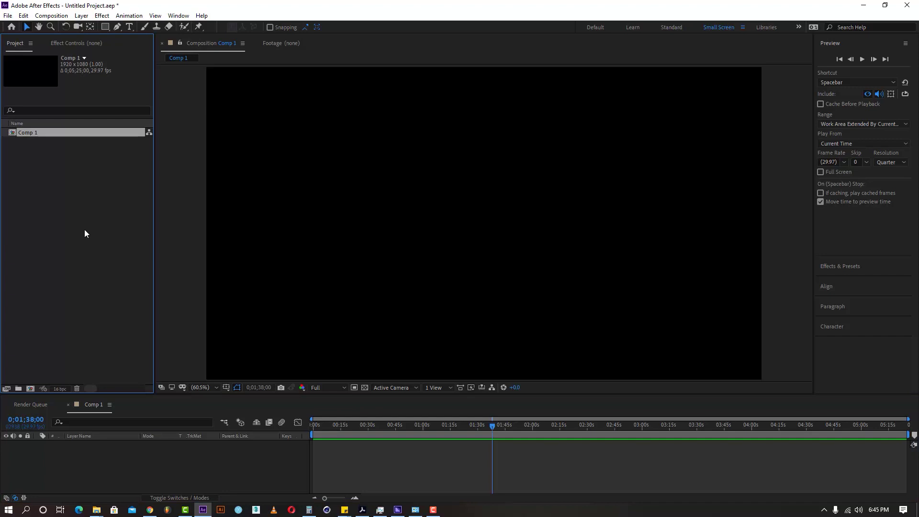
{"action": "double_click", "coordinate": [84, 232]}
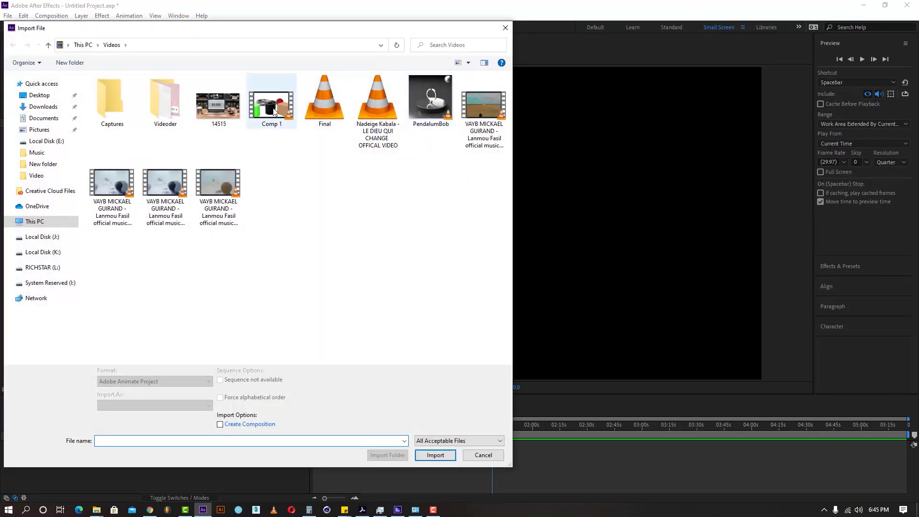
{"action": "double_click", "coordinate": [219, 109]}
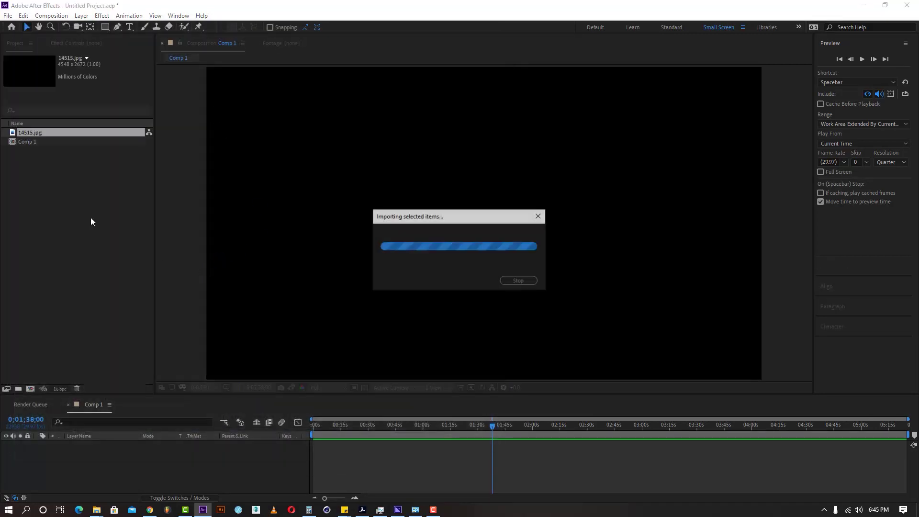
{"action": "left_click_drag", "start_coordinate": [27, 133], "coordinate": [109, 450]}
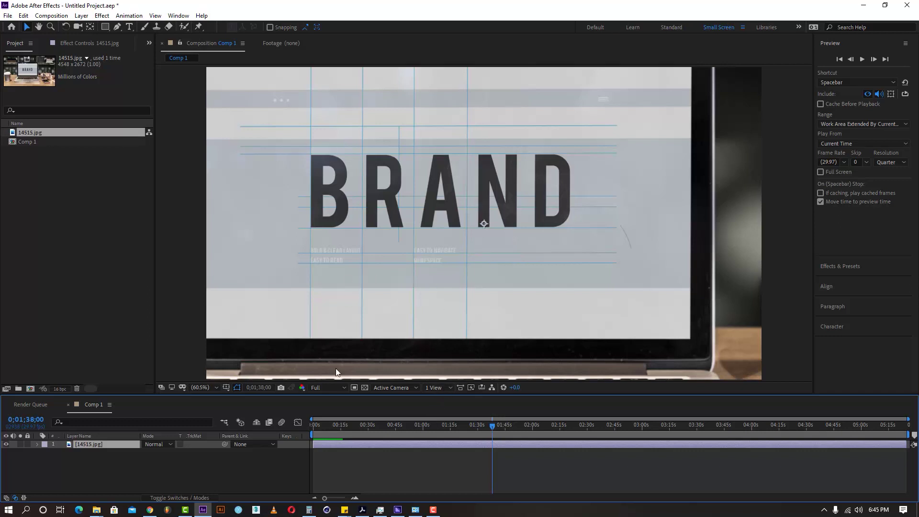
Set the viewer resolution to Quarter and the preview playback resolution to Full, and play a short preview of Comp 1.
{"action": "left_click", "coordinate": [321, 387]}
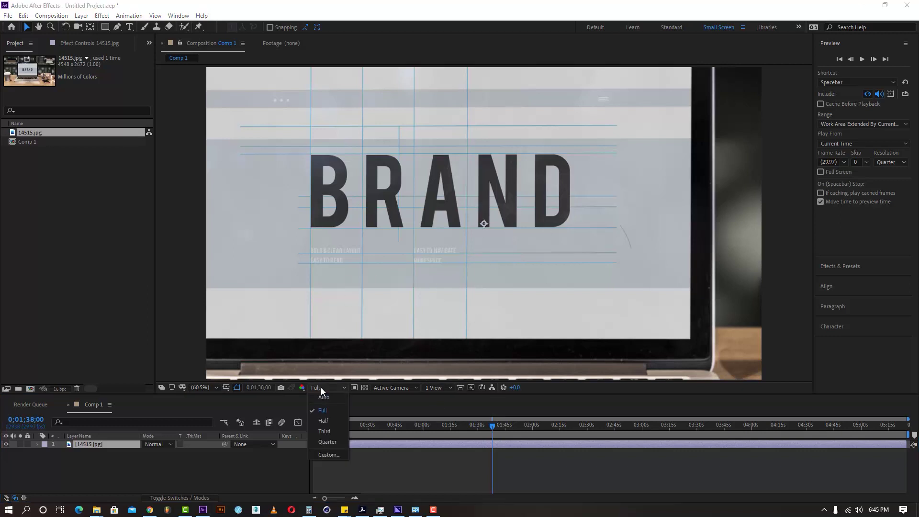
{"action": "left_click", "coordinate": [332, 441]}
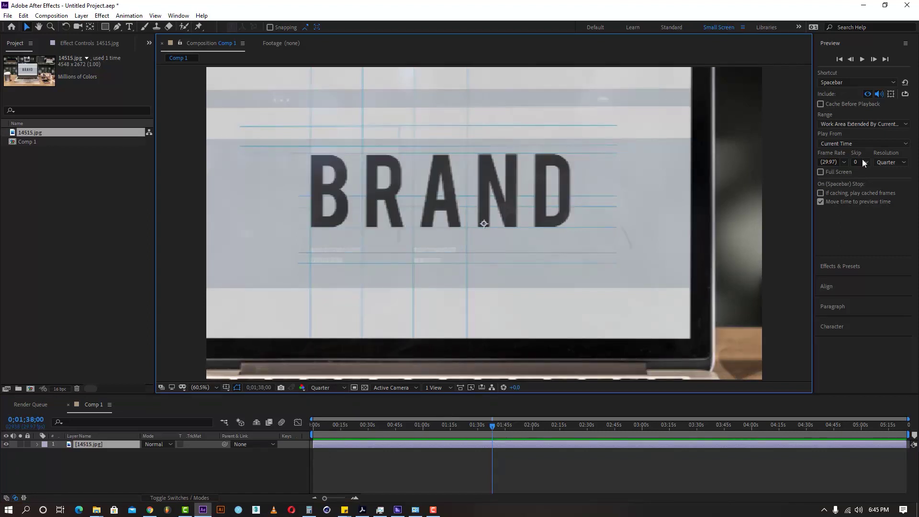
{"action": "left_click", "coordinate": [884, 165]}
{"action": "left_click", "coordinate": [889, 186]}
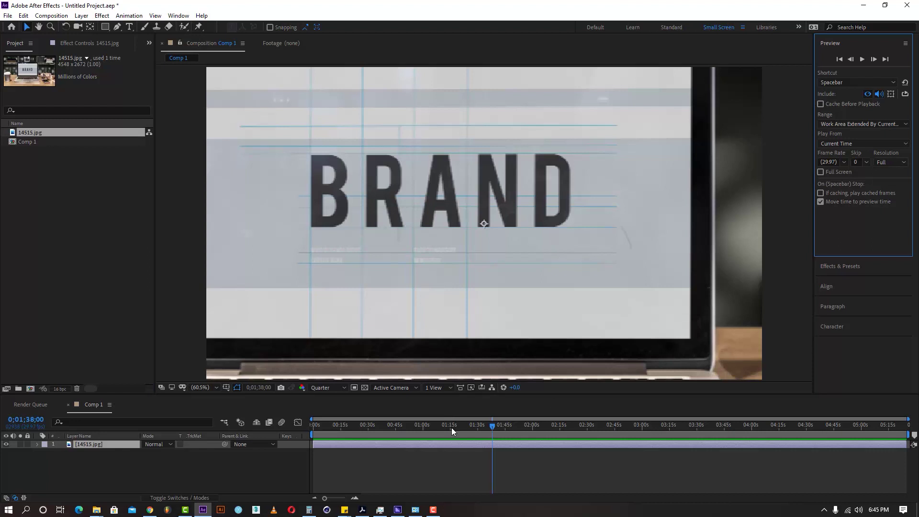
{"action": "key", "text": "space"}
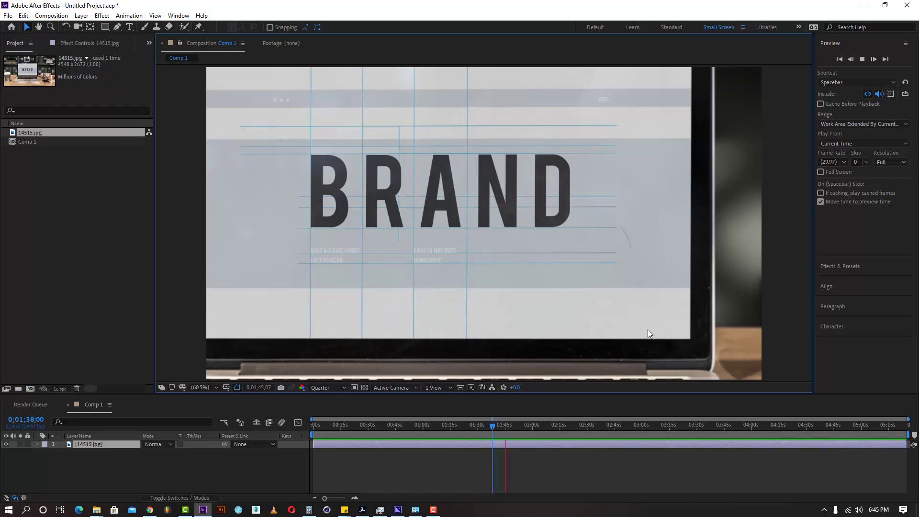
{"action": "key", "text": "space"}
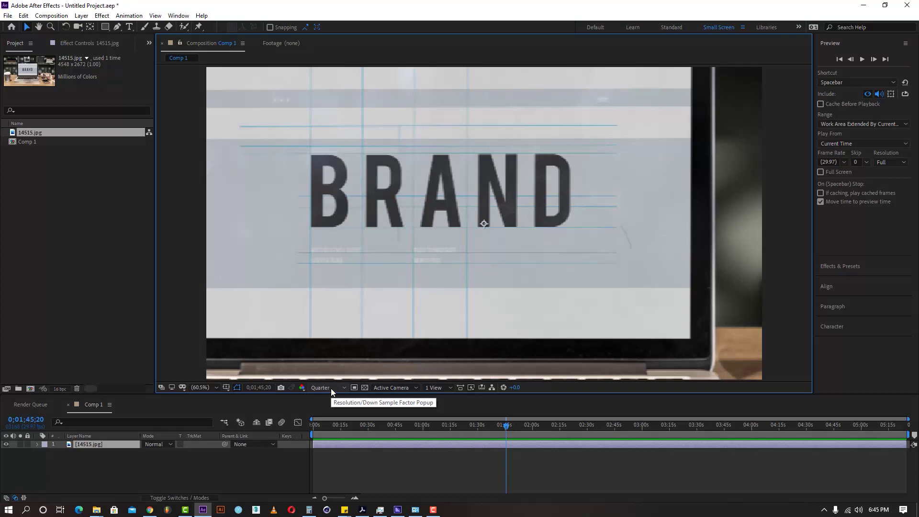
Try the viewer resolution at Third and set it to Full.
{"action": "left_click", "coordinate": [332, 389]}
{"action": "left_click", "coordinate": [335, 431]}
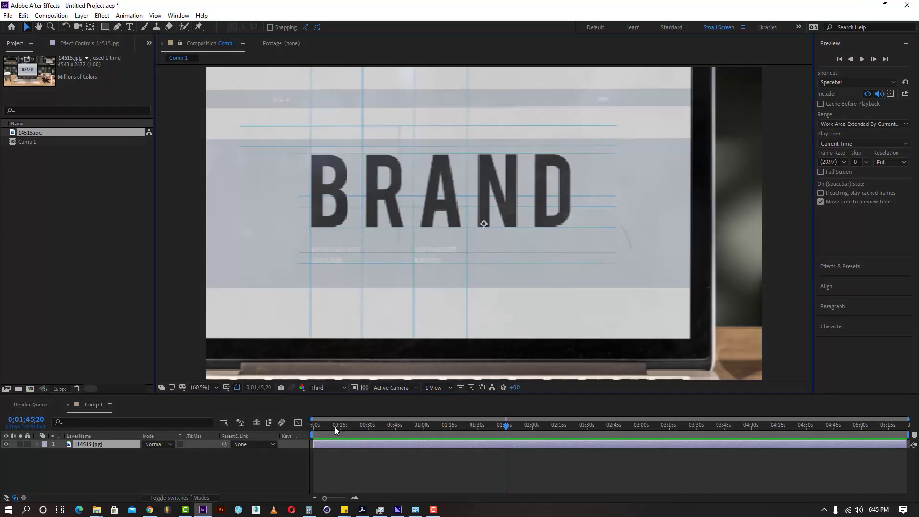
{"action": "left_click", "coordinate": [326, 388]}
{"action": "left_click", "coordinate": [323, 410]}
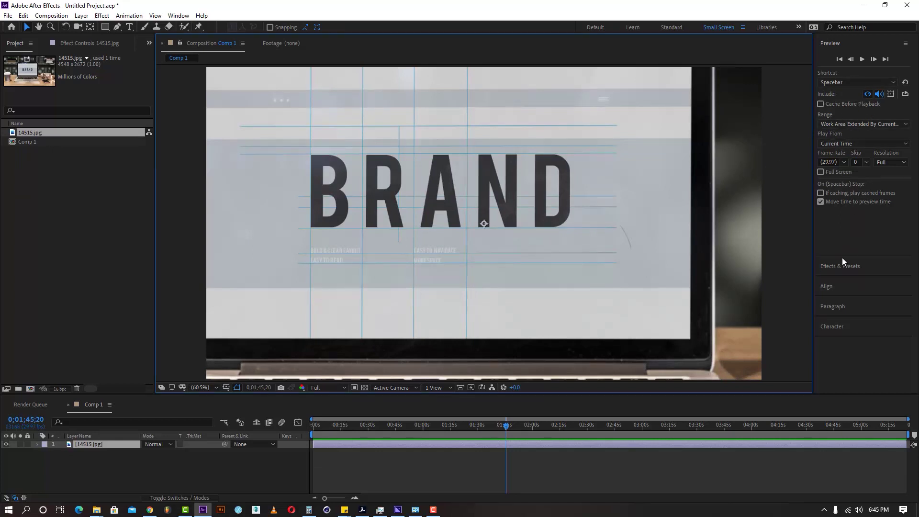
Set the preview playback resolution to Quarter and play a short preview of Comp 1 from its start.
{"action": "left_click", "coordinate": [888, 162]}
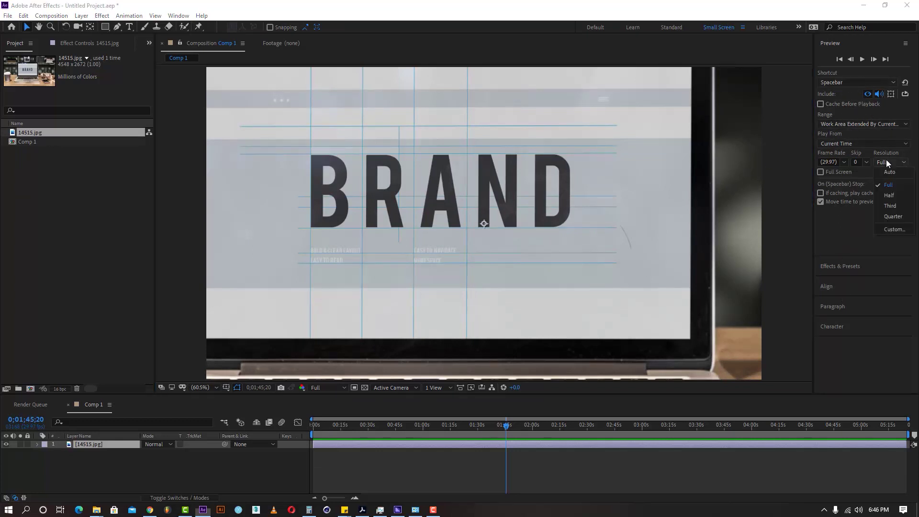
{"action": "left_click", "coordinate": [887, 217]}
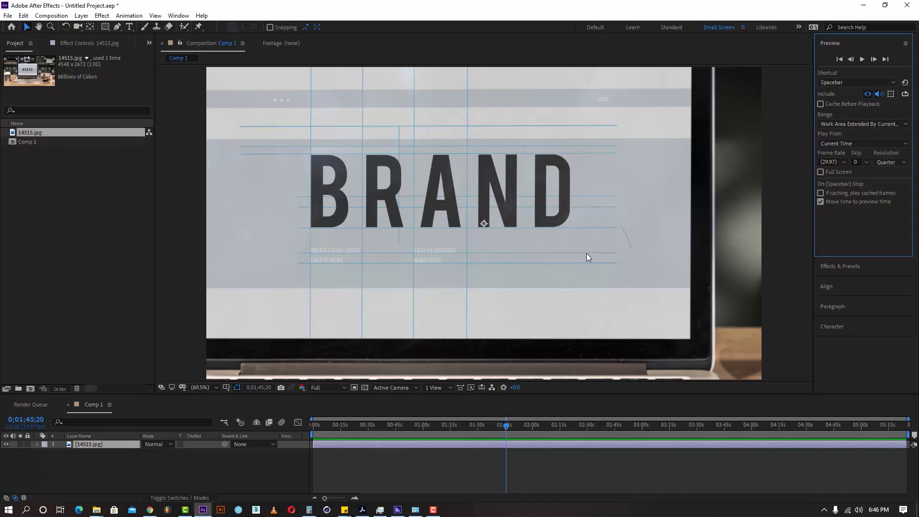
{"action": "left_click_drag", "start_coordinate": [324, 429], "coordinate": [303, 427]}
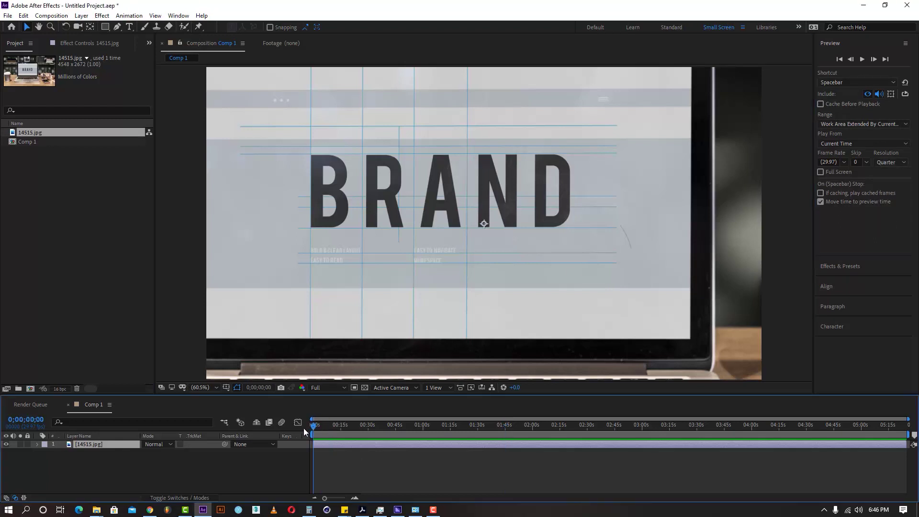
{"action": "key", "text": "space"}
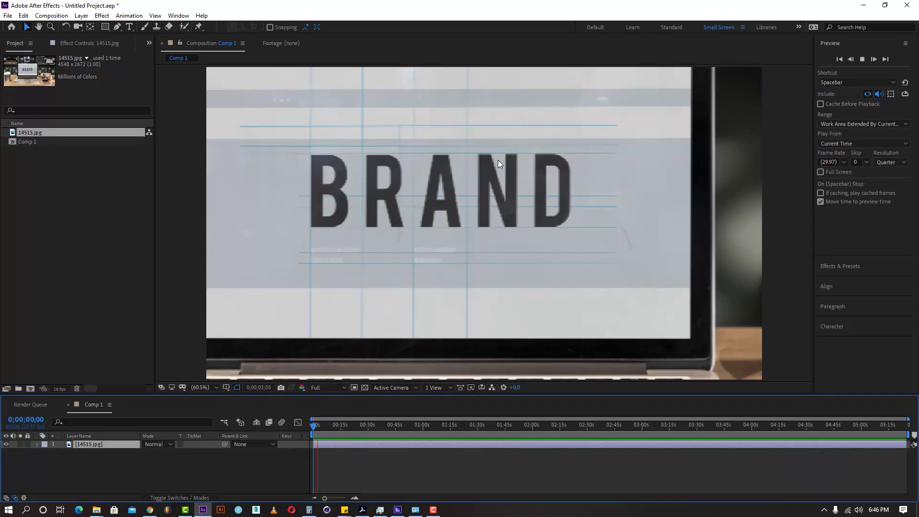
{"action": "key", "text": "space"}
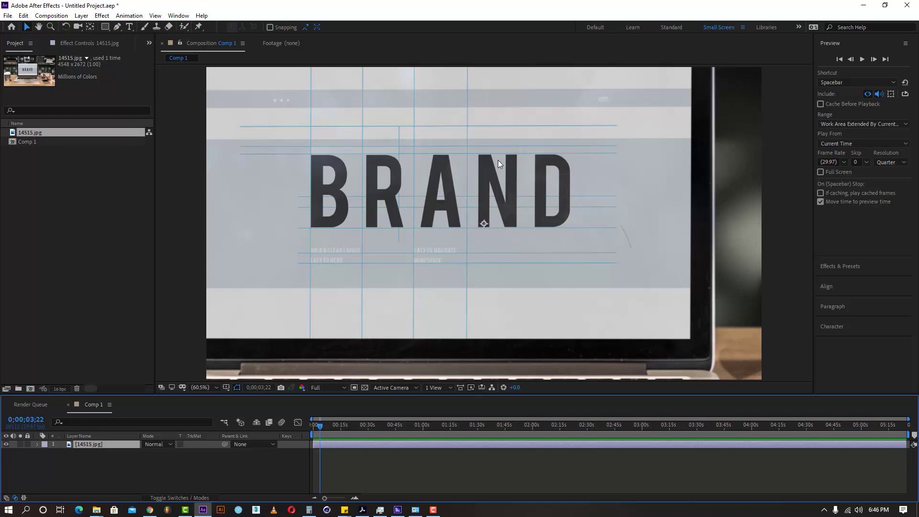
Compare the image in the viewer at Quarter and Third resolution, and return the viewer to Full.
{"action": "left_click", "coordinate": [320, 387]}
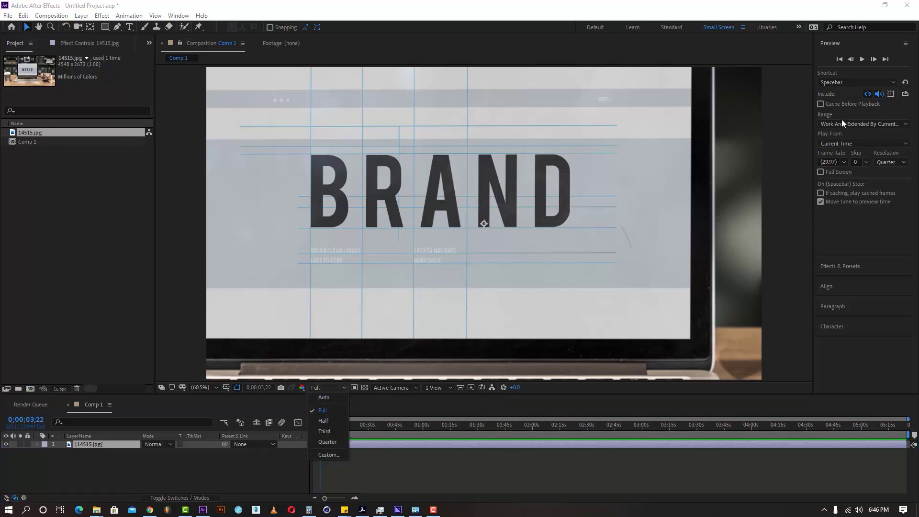
{"action": "left_click", "coordinate": [396, 460]}
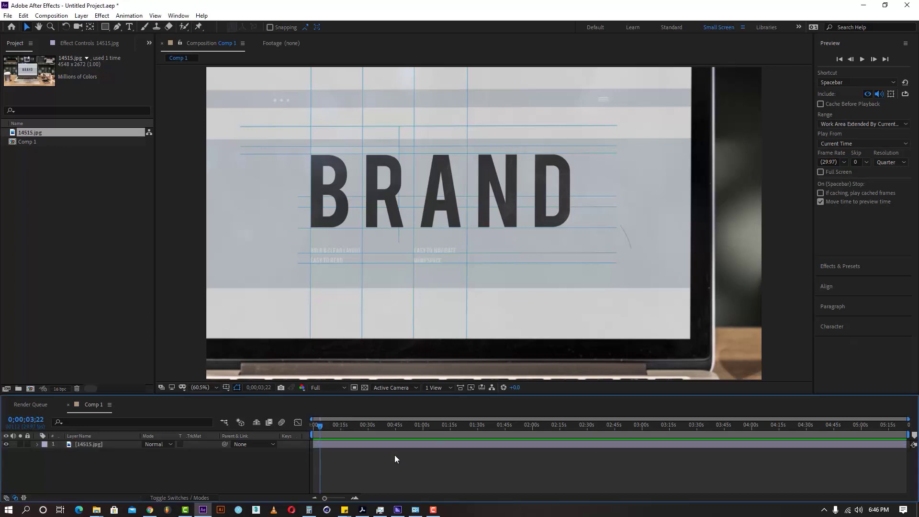
{"action": "left_click", "coordinate": [338, 387]}
{"action": "left_click", "coordinate": [326, 441]}
{"action": "left_click", "coordinate": [327, 388]}
{"action": "left_click", "coordinate": [331, 433]}
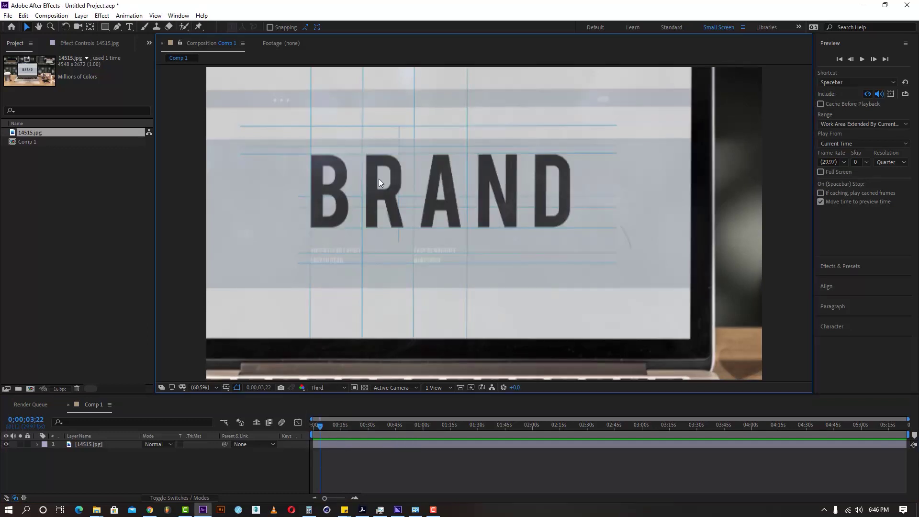
{"action": "left_click", "coordinate": [326, 388]}
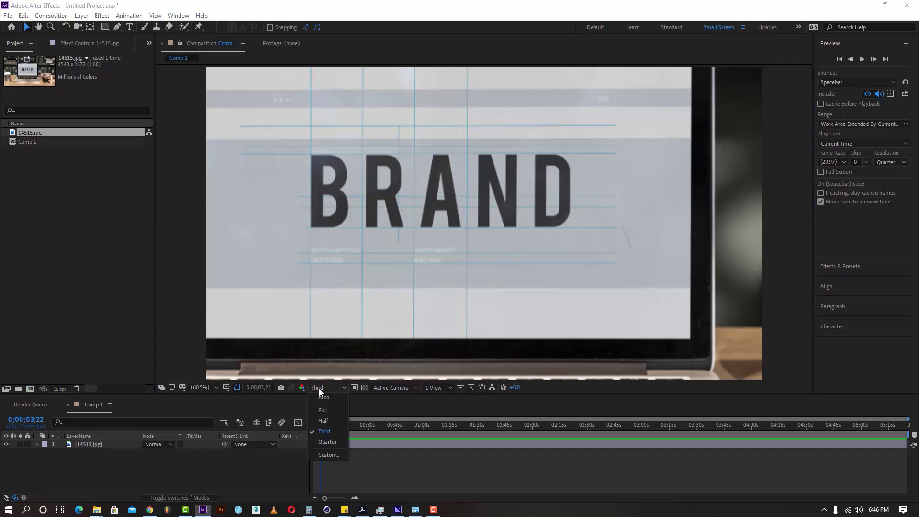
{"action": "left_click", "coordinate": [324, 414]}
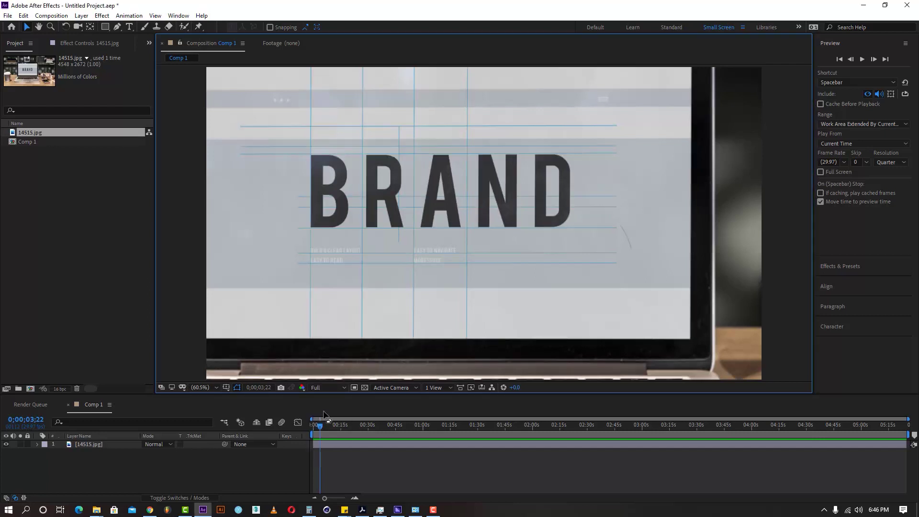